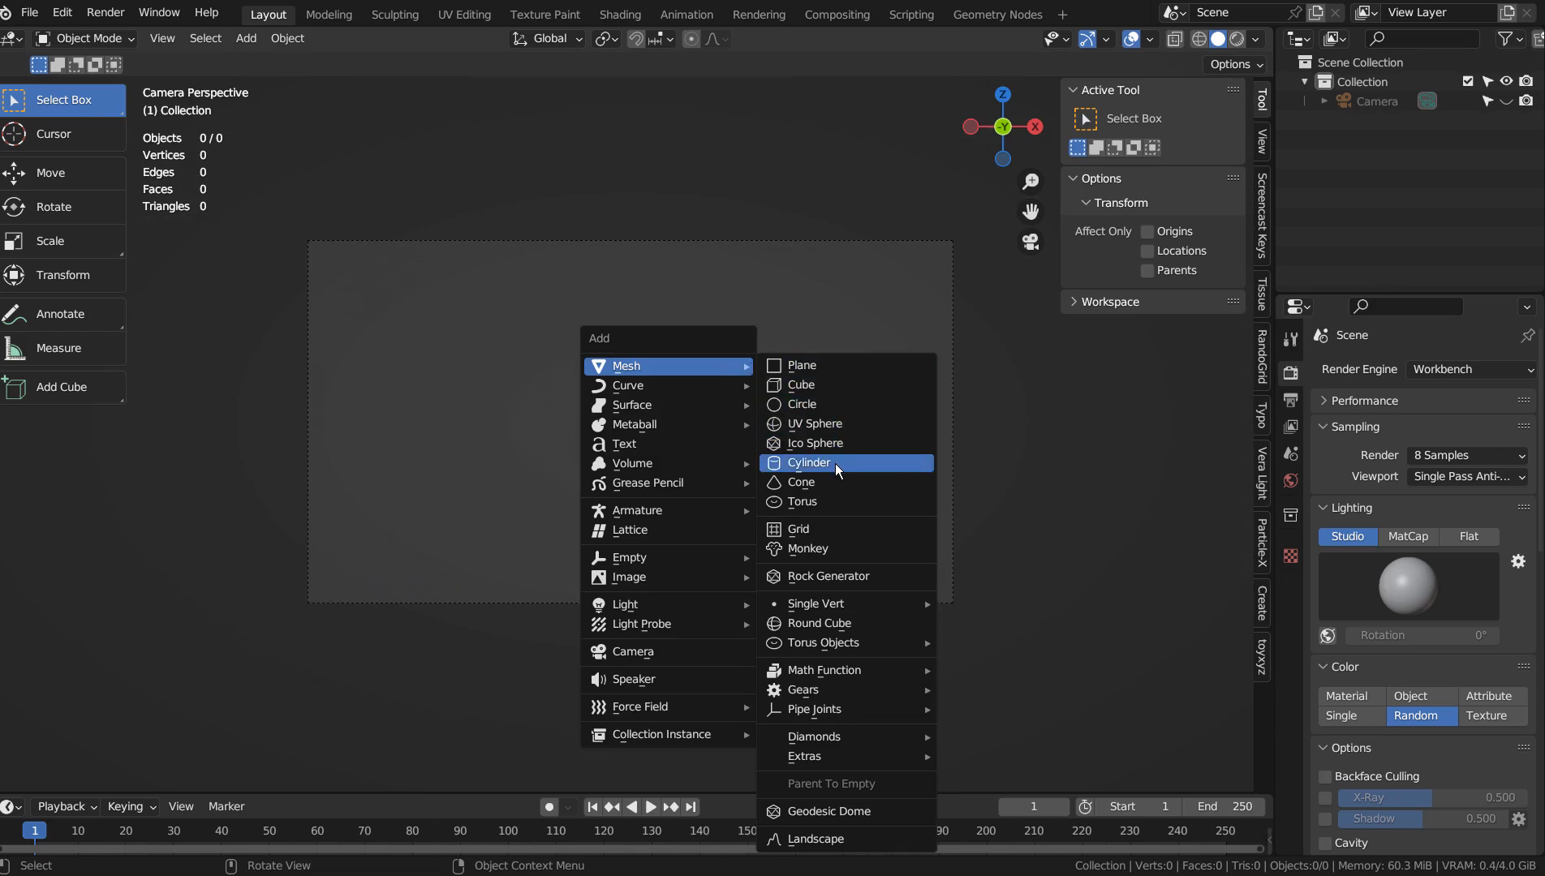
Step: Add a UV sphere at the scene origin and scale it up uniformly by about 2.284
left_click(849, 423)
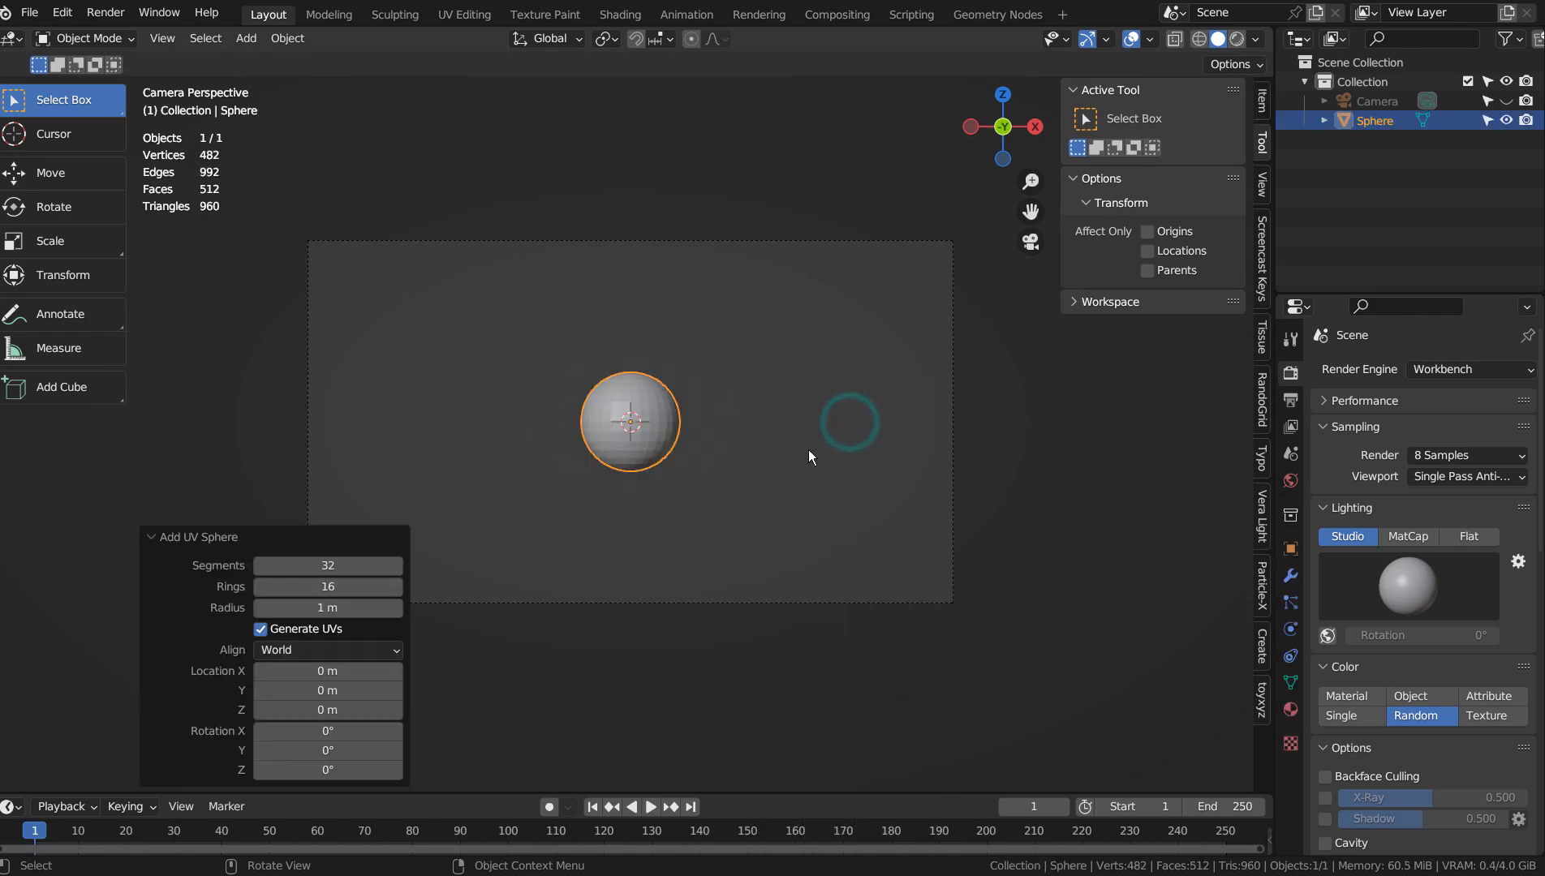
key("s")
left_click(1041, 457)
Step: Stretch the sphere along the global Z axis into an upright egg shape and narrow it along X to about 0.938
key("s")
key("z")
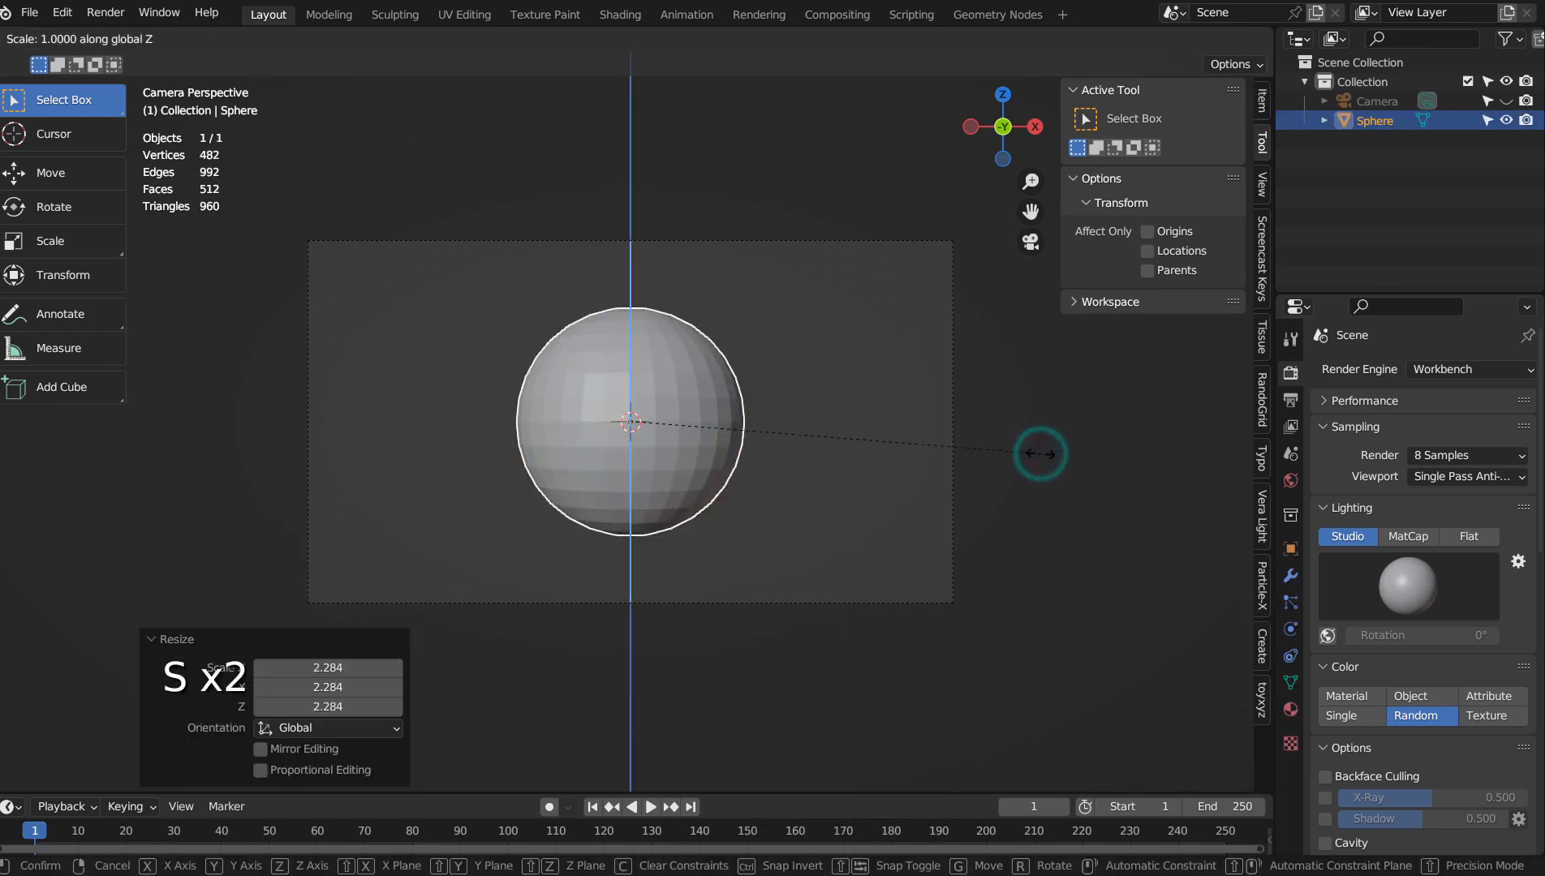
left_click(1198, 468)
key("s")
key("x")
left_click(1166, 479)
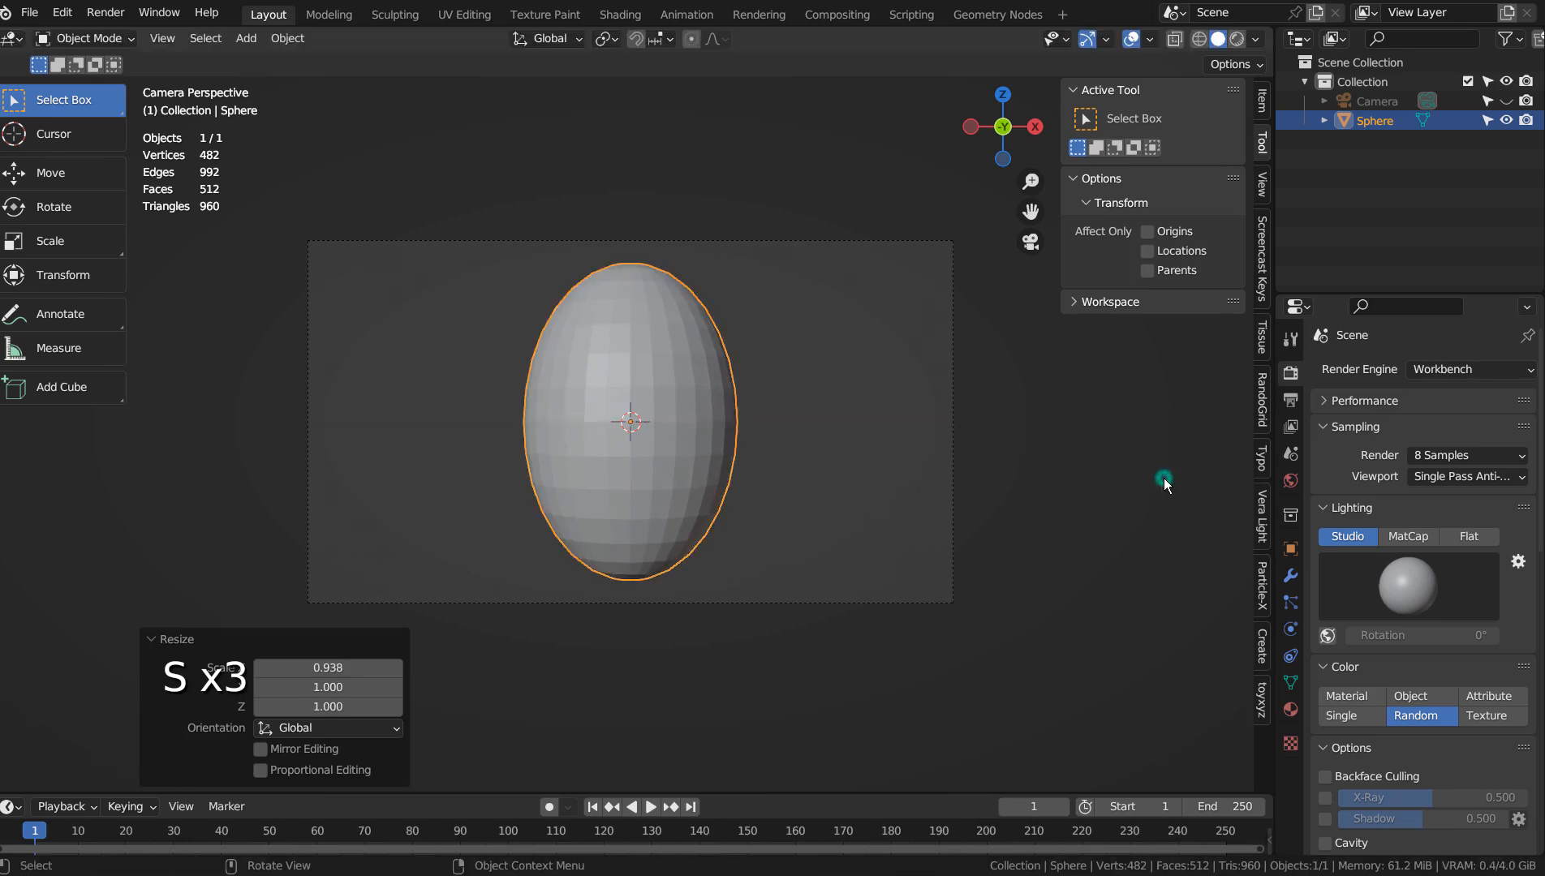
Step: Add a level 3 subdivision surface to the egg shape and shade it smooth
key("ctrl+3")
right_click(680, 390)
left_click(680, 388)
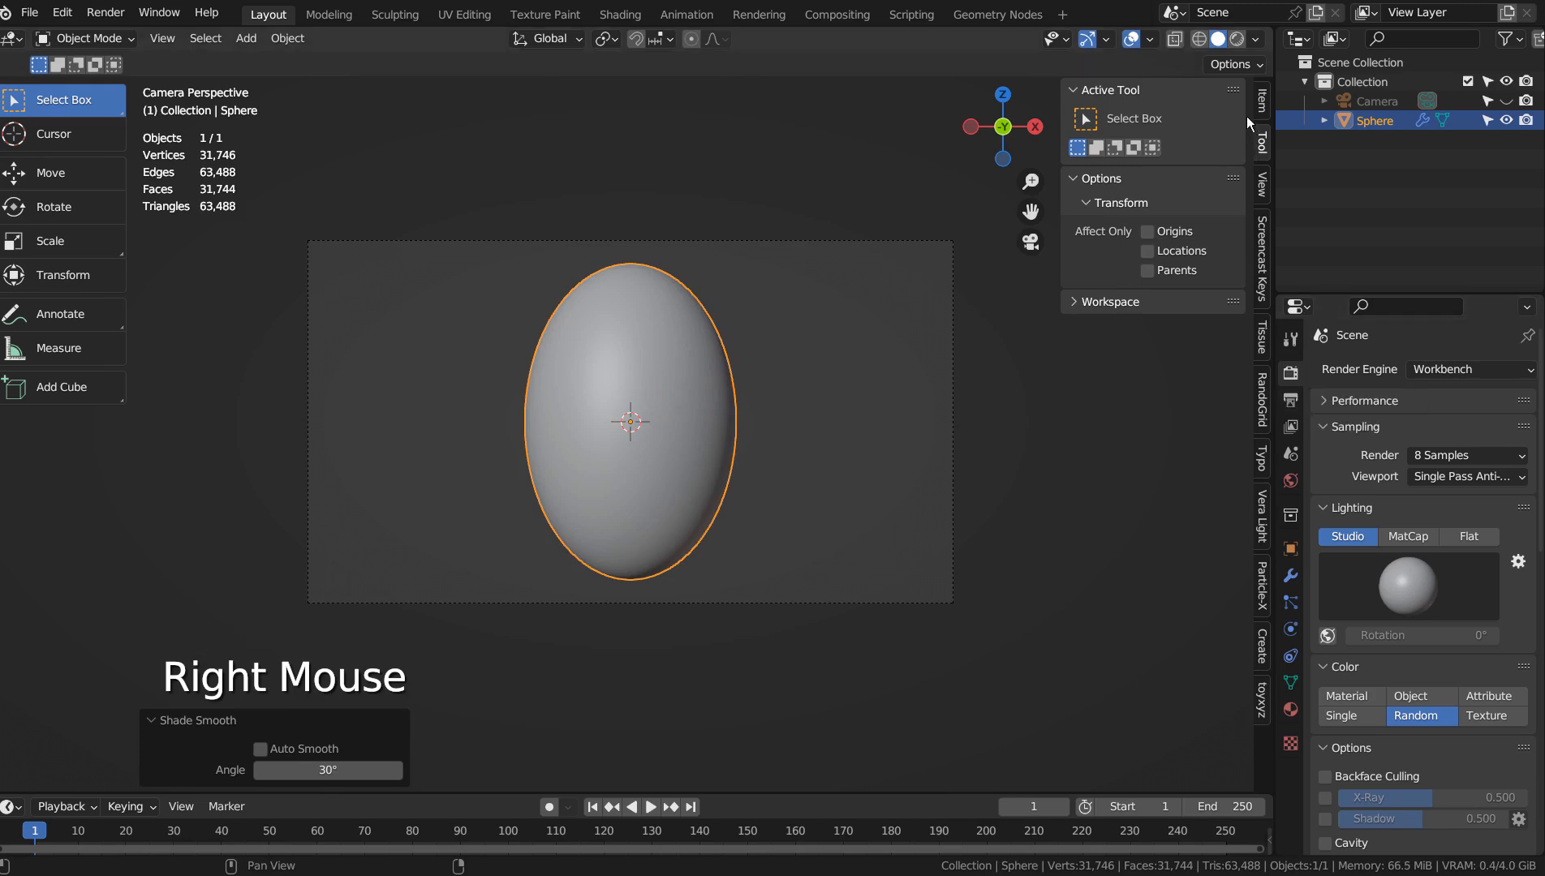
Step: Switch the viewport to rendered shading with the egg shape deselected and render the camera view
left_click(1236, 38)
left_click(909, 321)
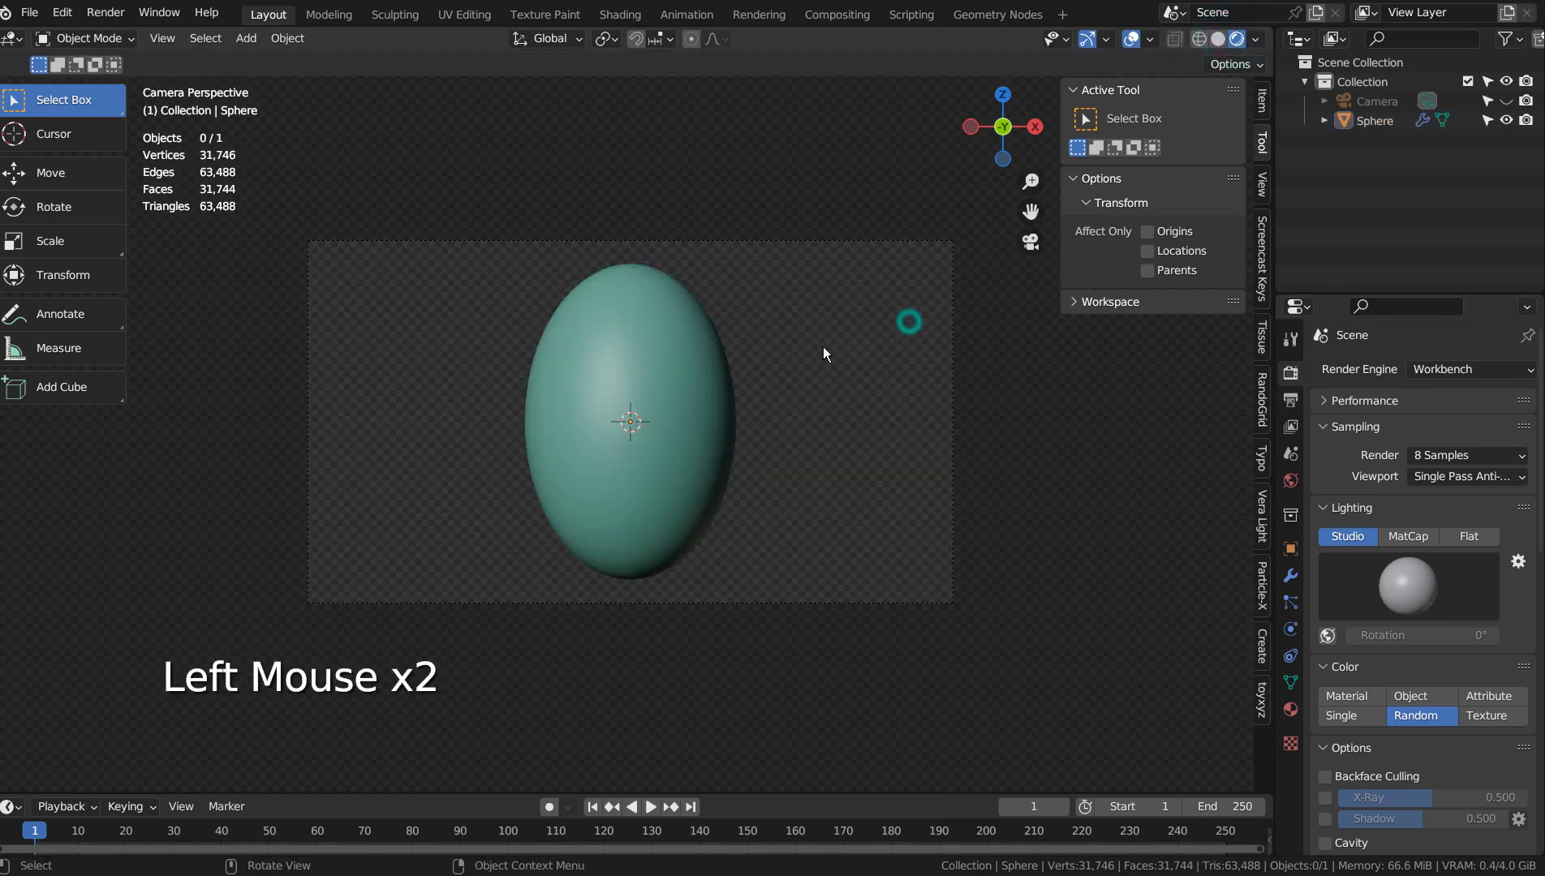
key("F12")
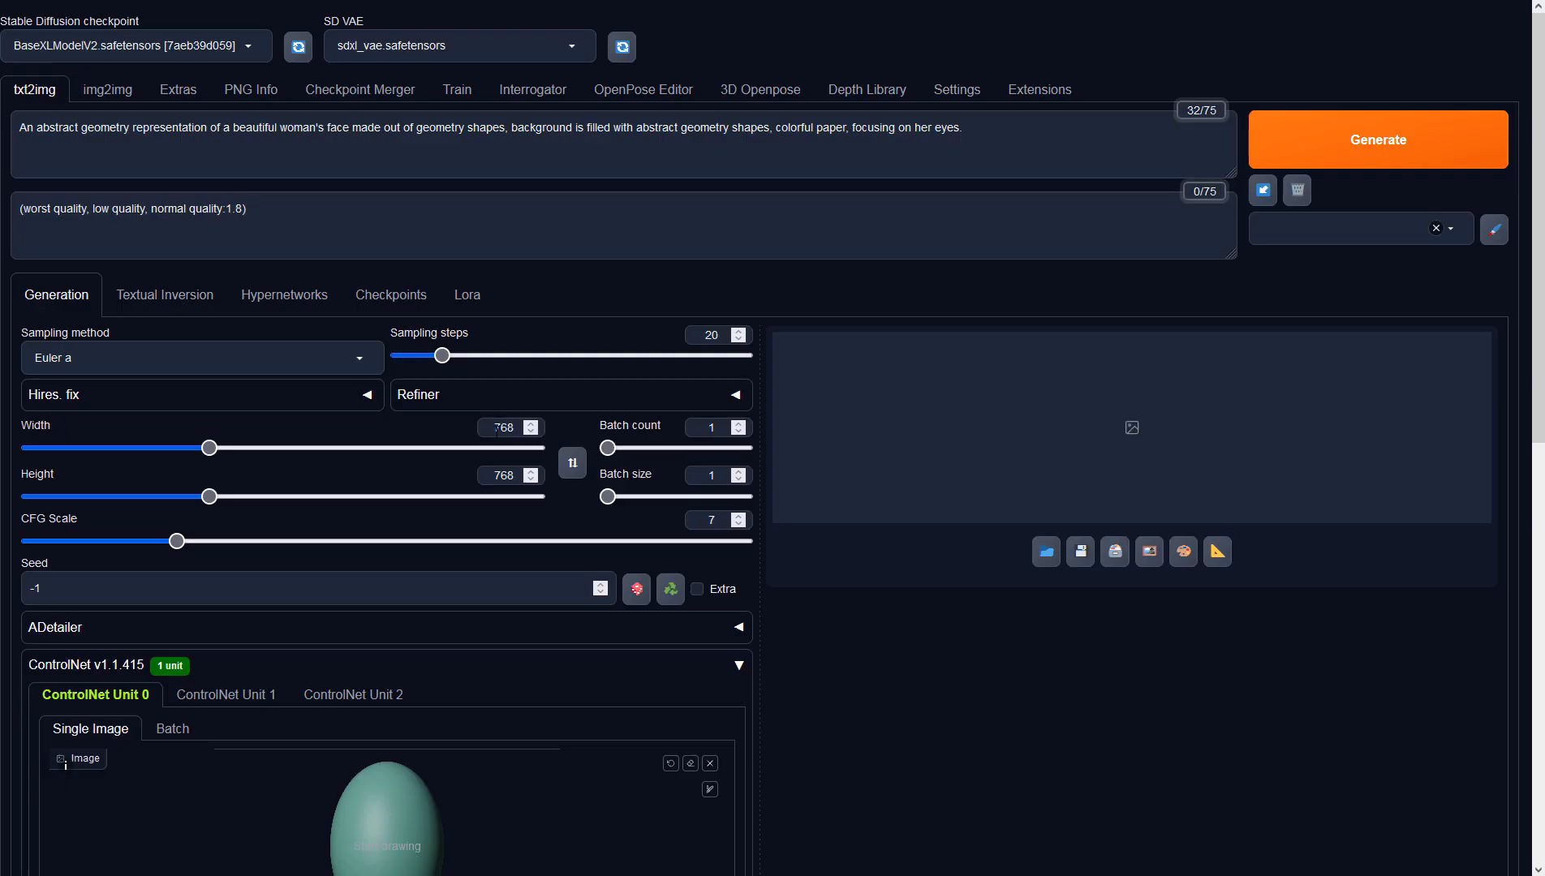
Step: In the Stable Diffusion web UI, set the txt2img output width to 1366
double_click(517, 428)
type("1366")
left_click(1047, 137)
Step: Set ControlNet Unit 0 to the Depth control type with the preprocessor set to none
scroll(930, 246, "down", 3)
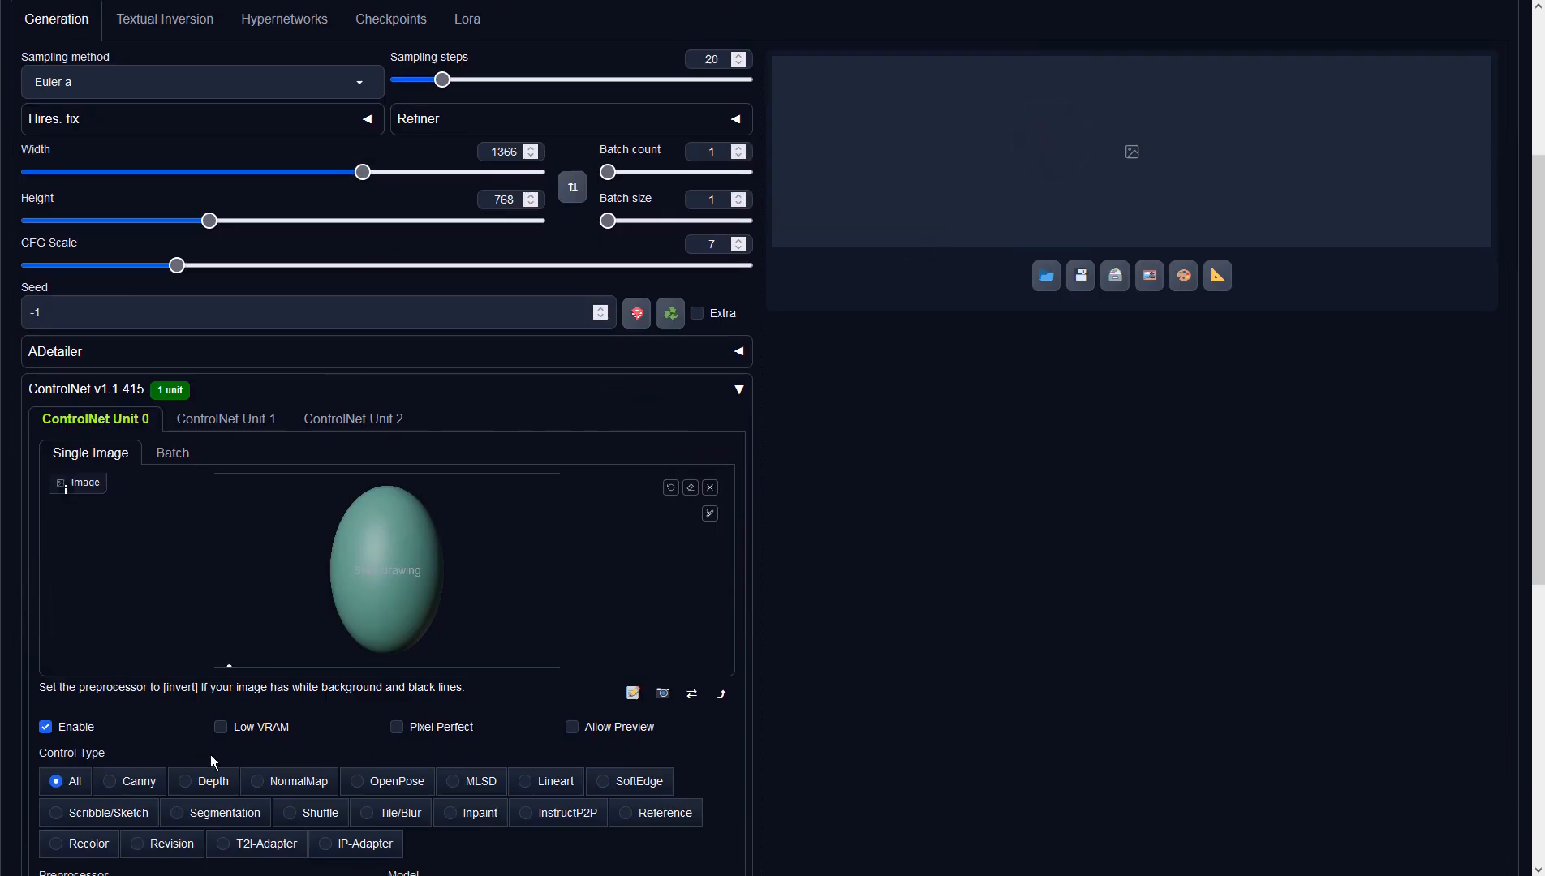
left_click(210, 781)
scroll(268, 746, "down", 2)
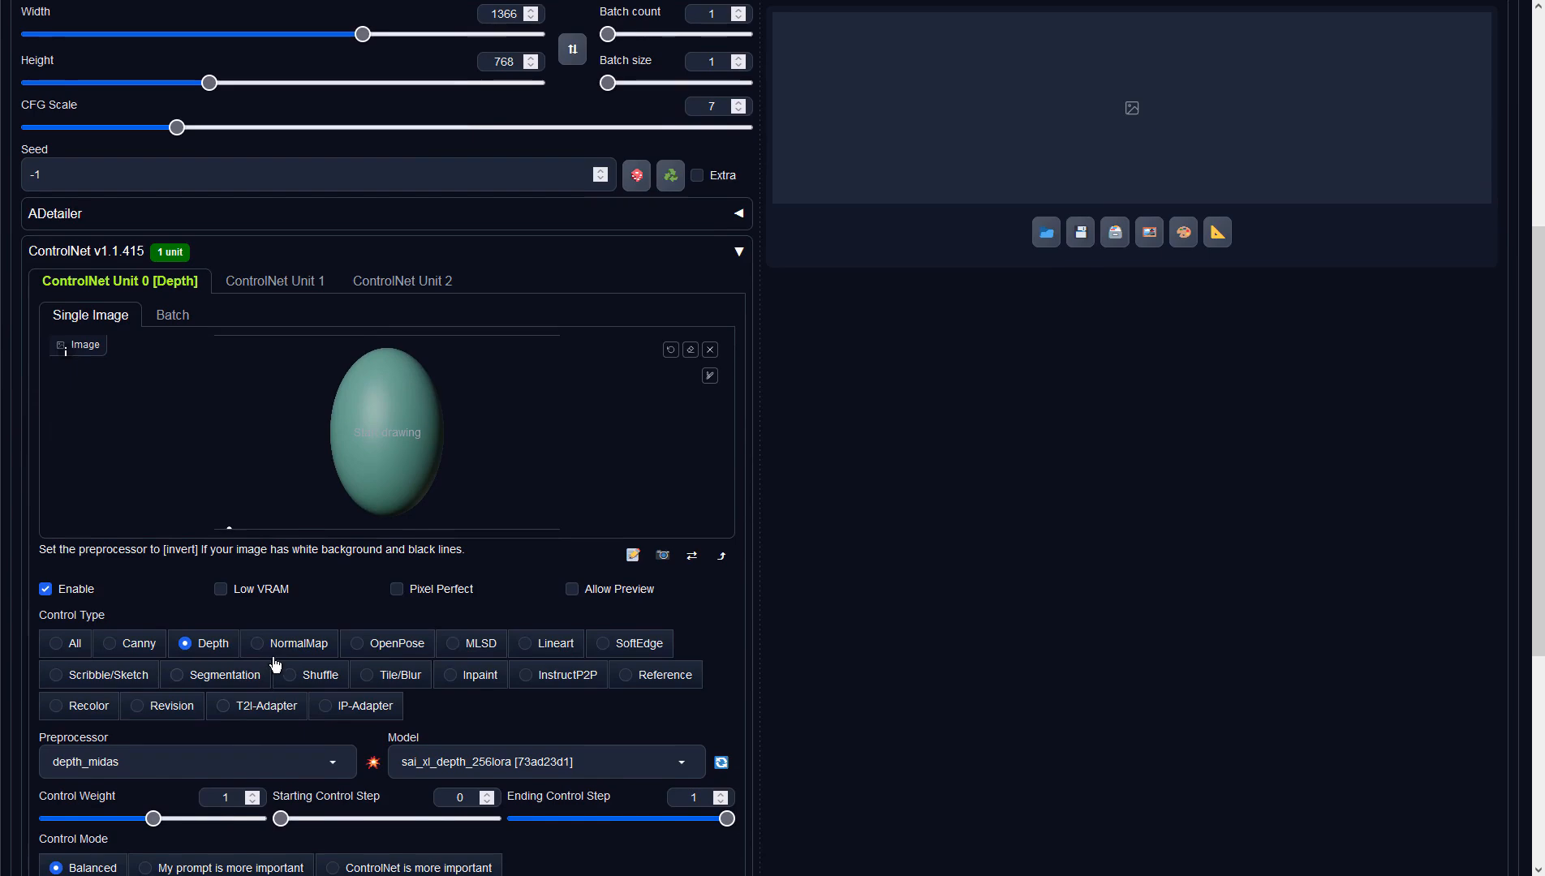
left_click(272, 766)
left_click(95, 667)
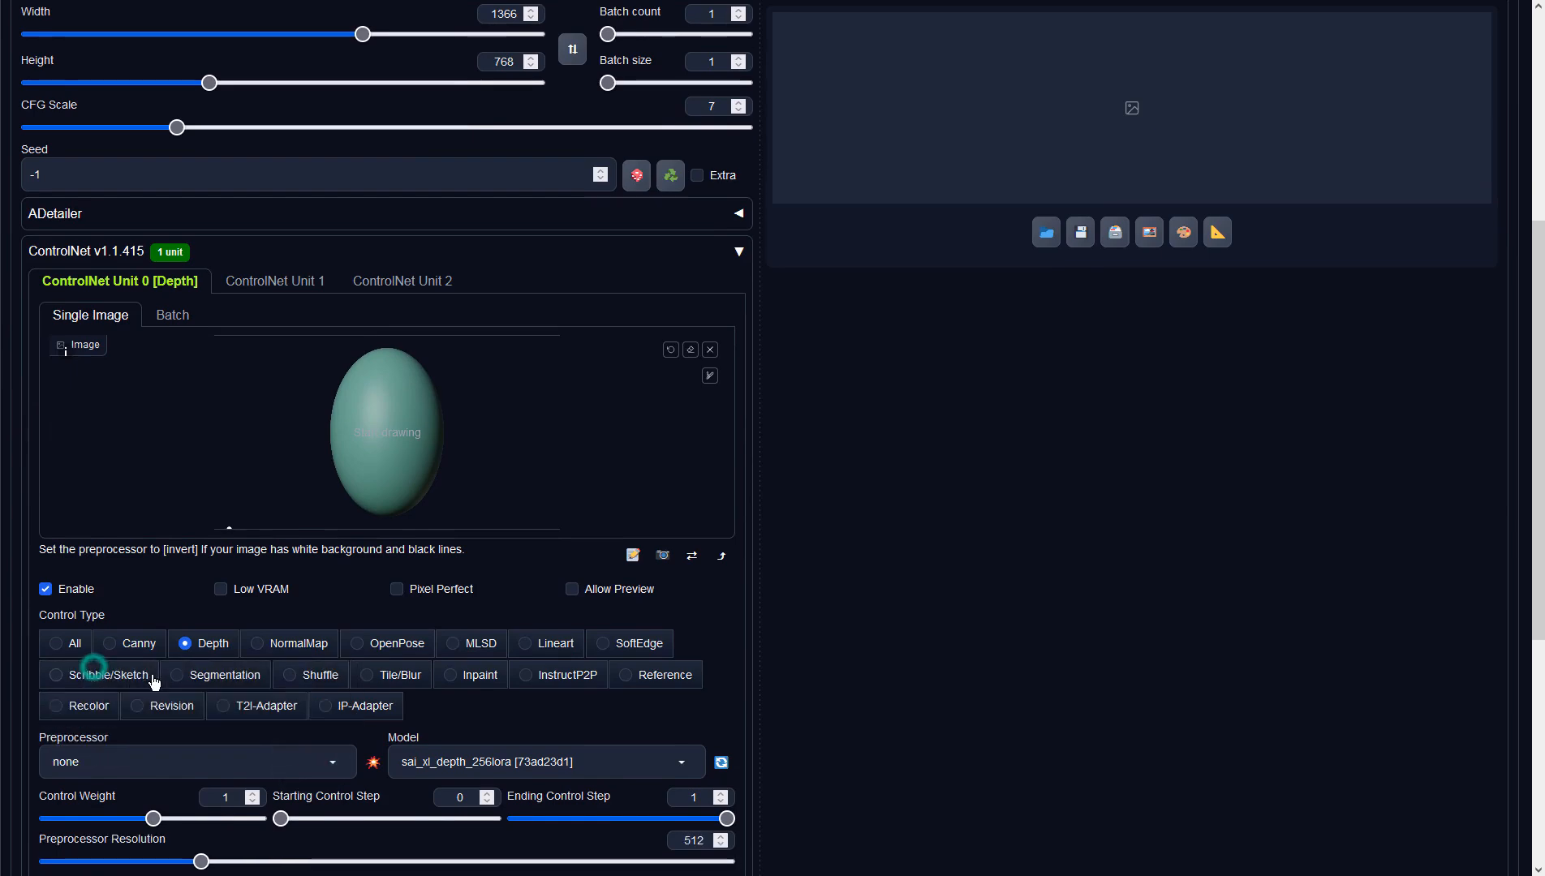
Step: Generate the txt2img image of the geometric face using the depth-guided egg render
left_click(842, 707)
scroll(841, 707, "up", 5)
left_click(1306, 151)
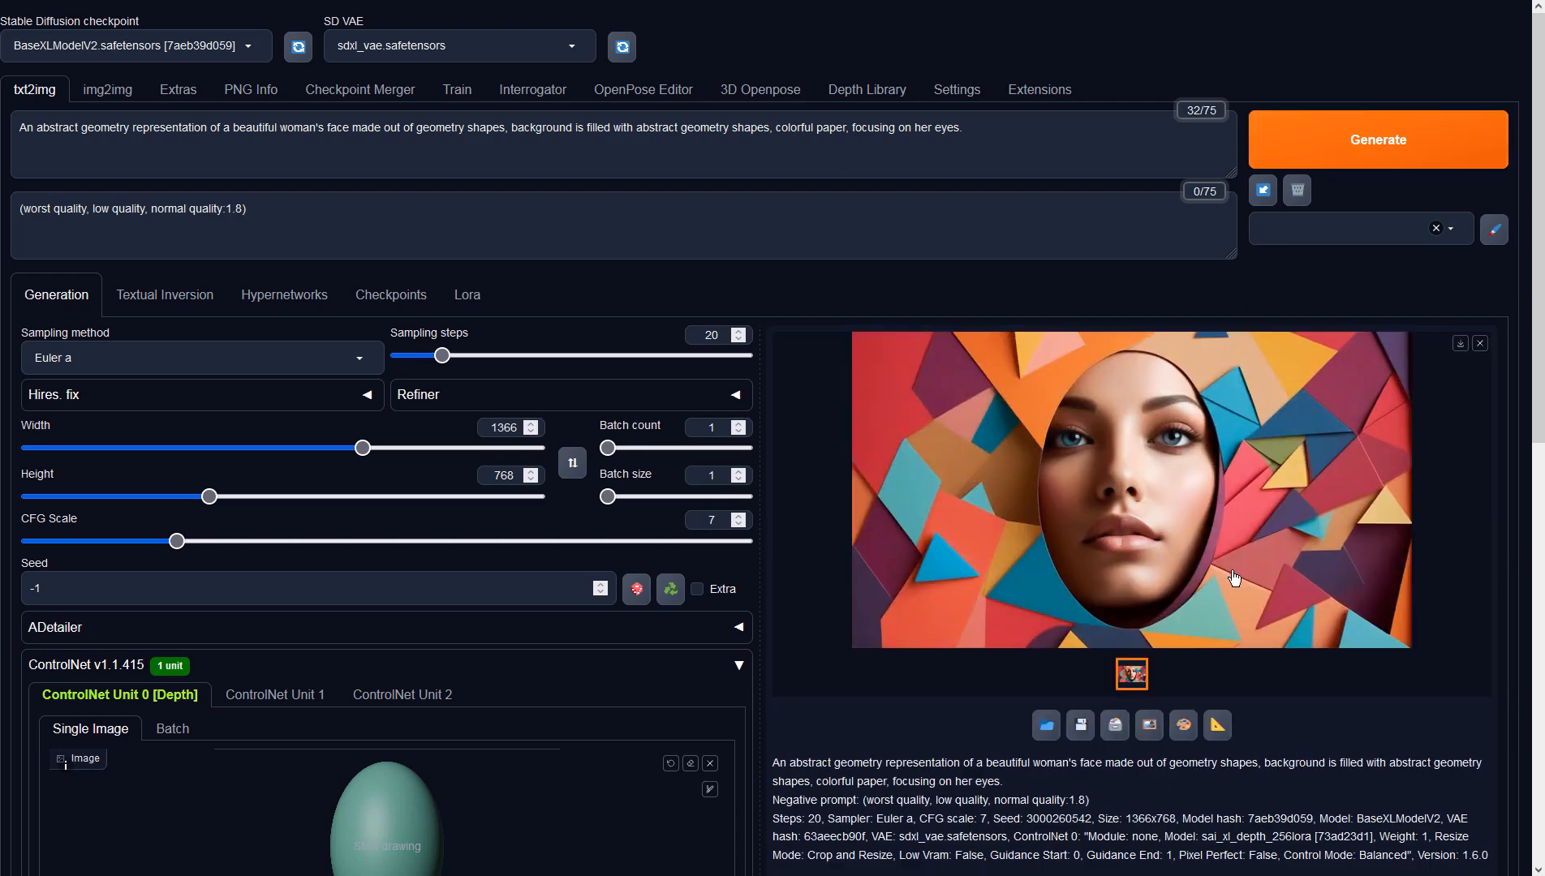
Step: Send the generated face image to img2img and set the denoising strength to 0.9
left_click(1149, 724)
scroll(842, 542, "down", 4)
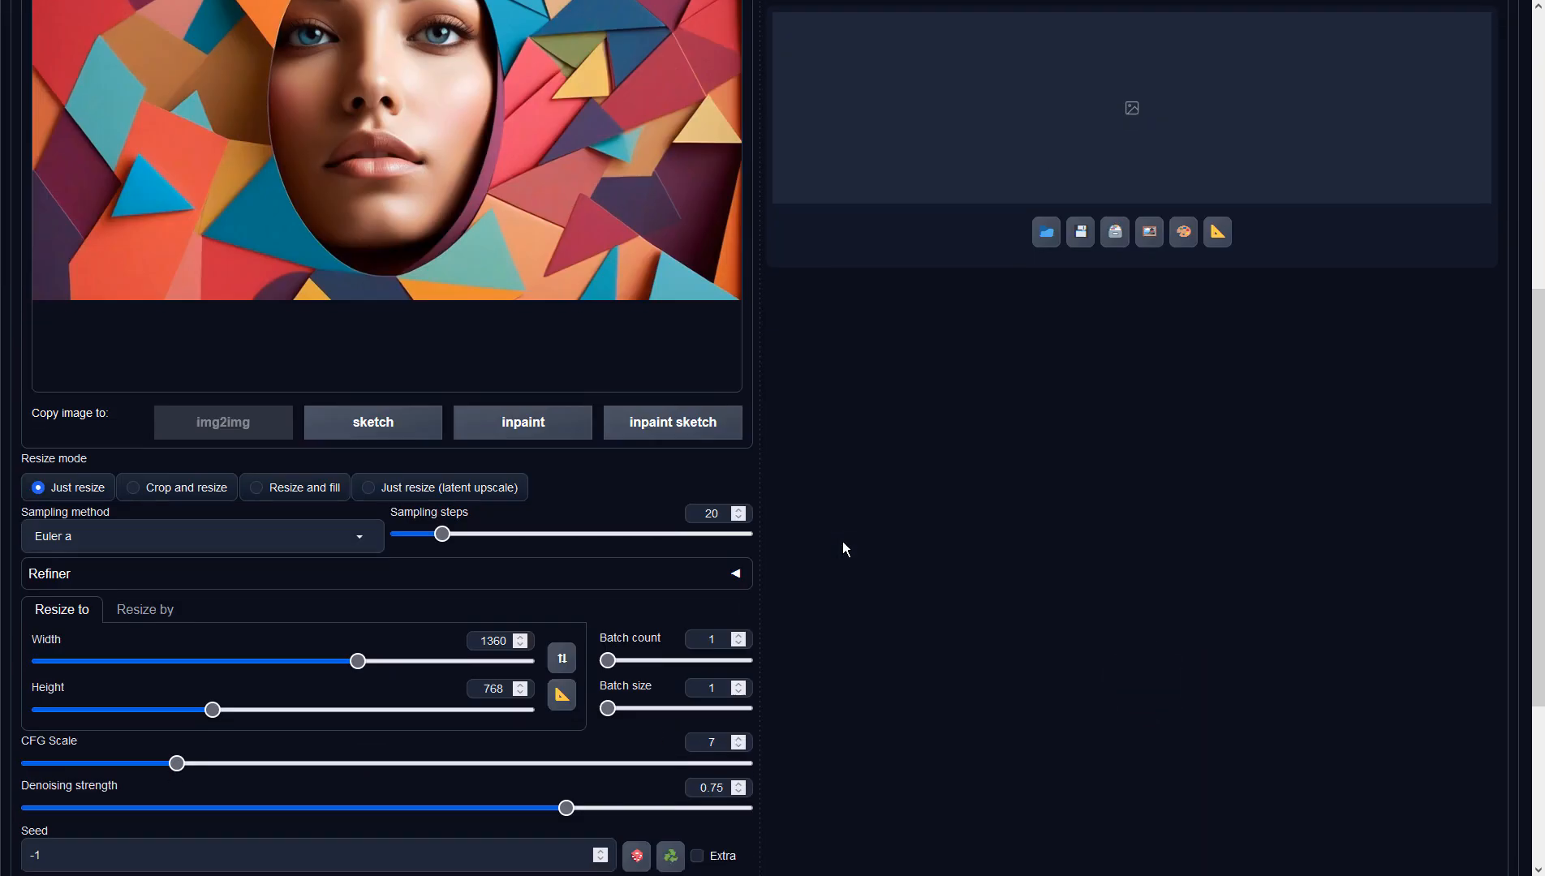
left_click_drag(572, 499, 673, 496)
Step: Generate an img2img variation of the face and inspect the result at full size
scroll(882, 490, "up", 3)
scroll(882, 490, "up", 8)
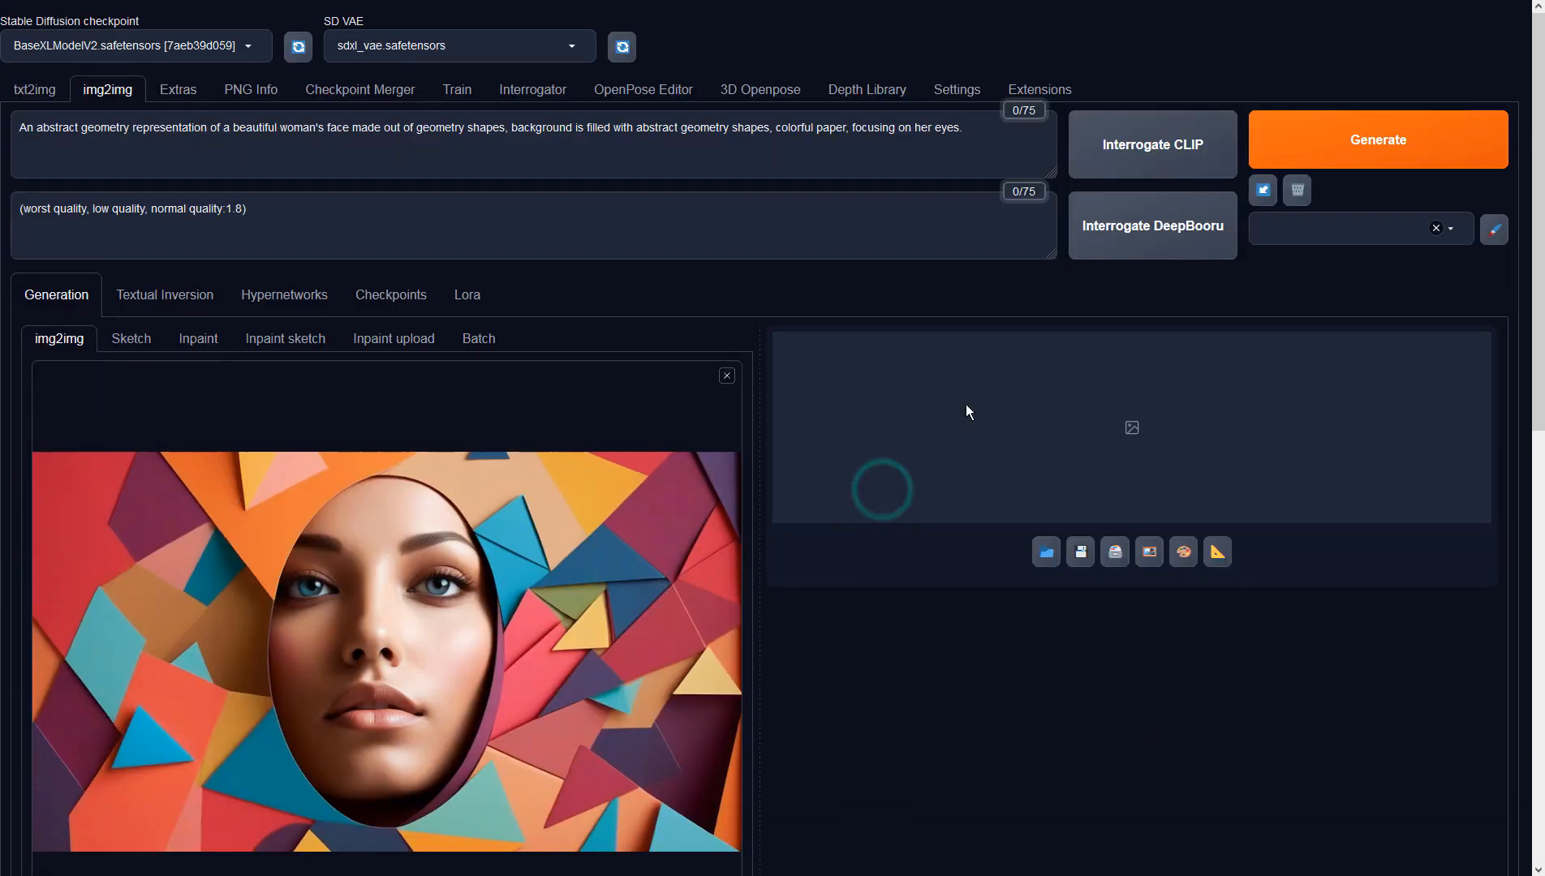
left_click(1298, 130)
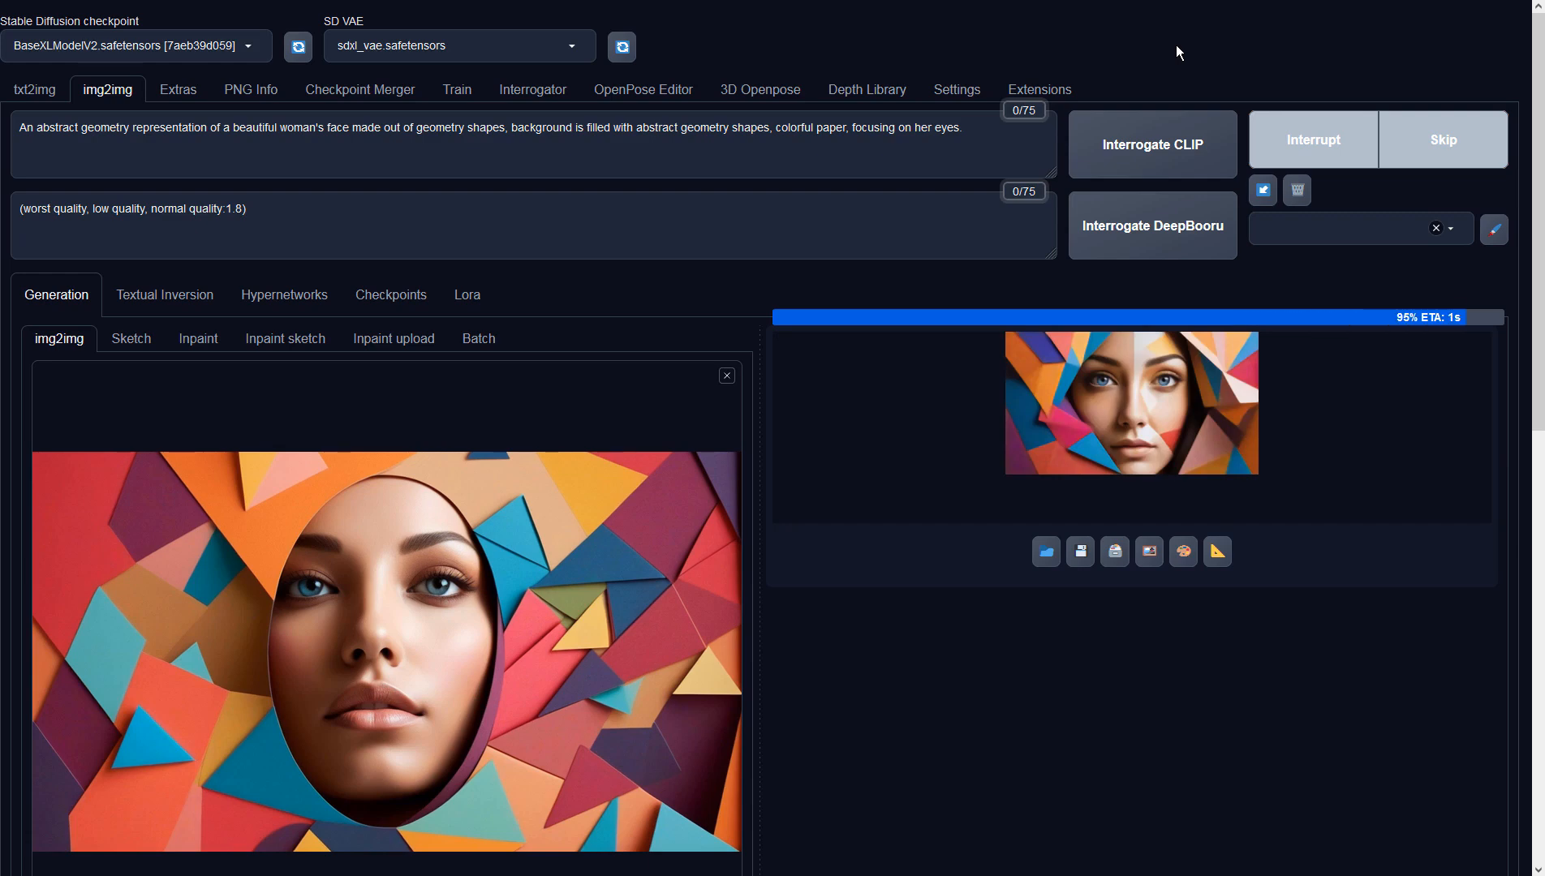
left_click(1149, 458)
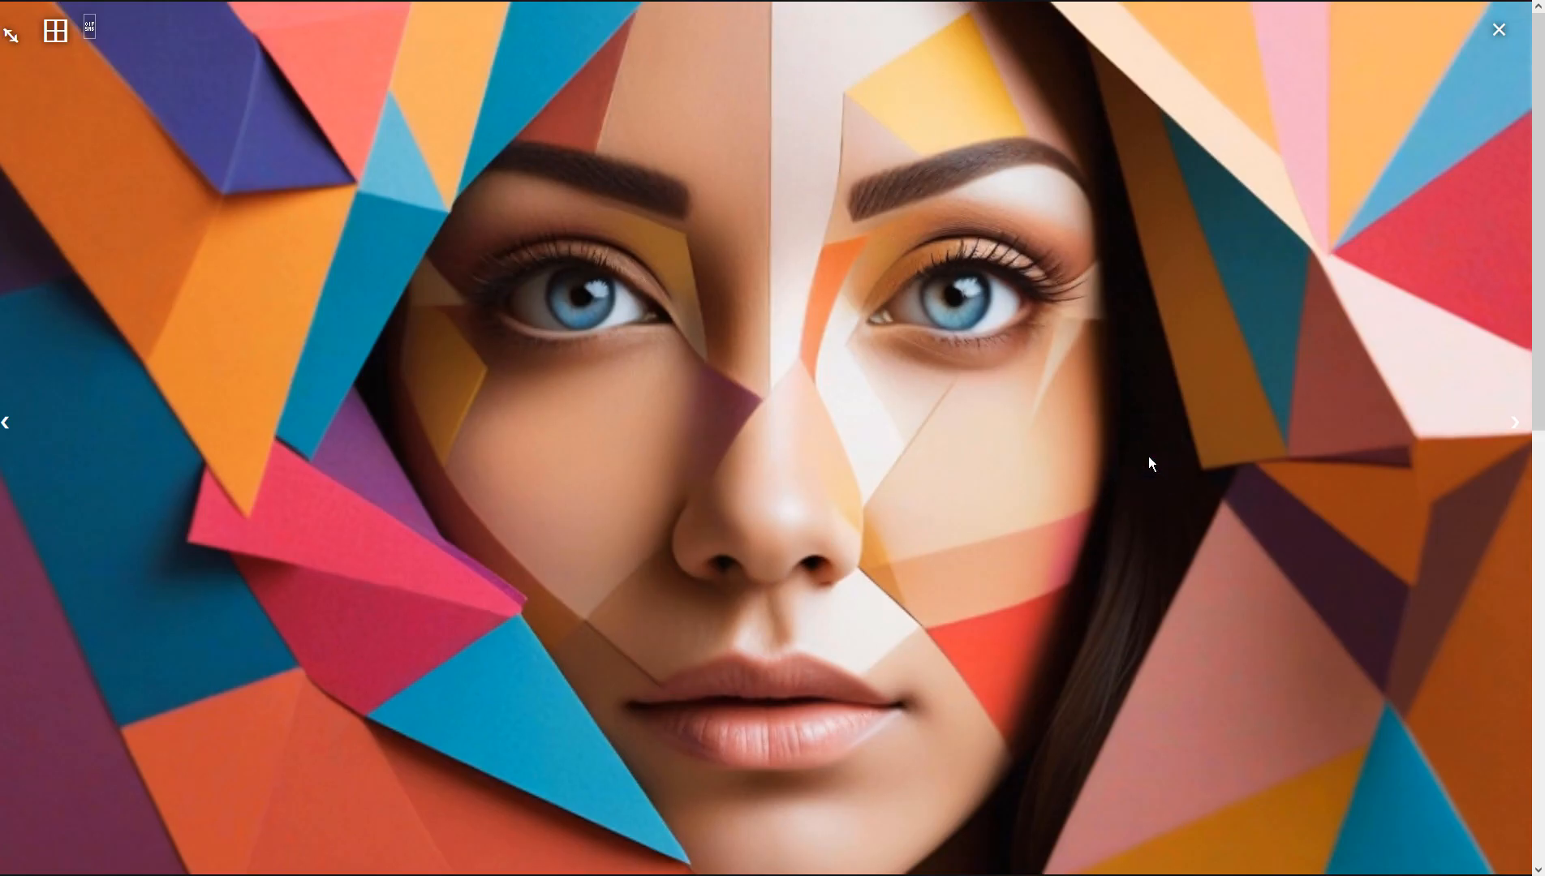
left_click(1148, 456)
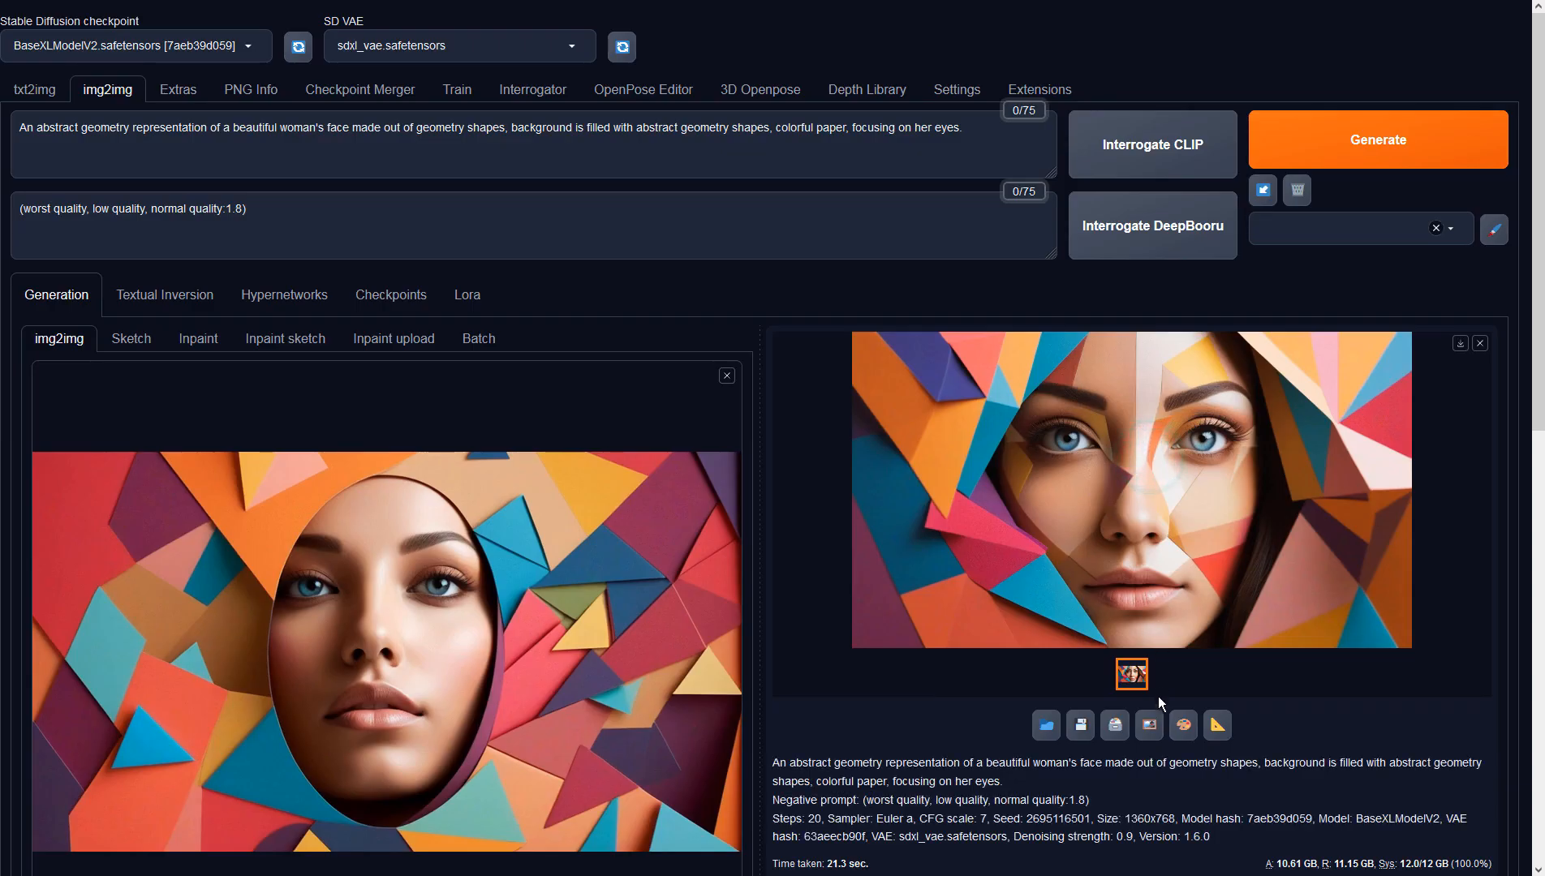
Step: Generate a further variation using the latest result as the img2img source and view it enlarged
left_click(1152, 731)
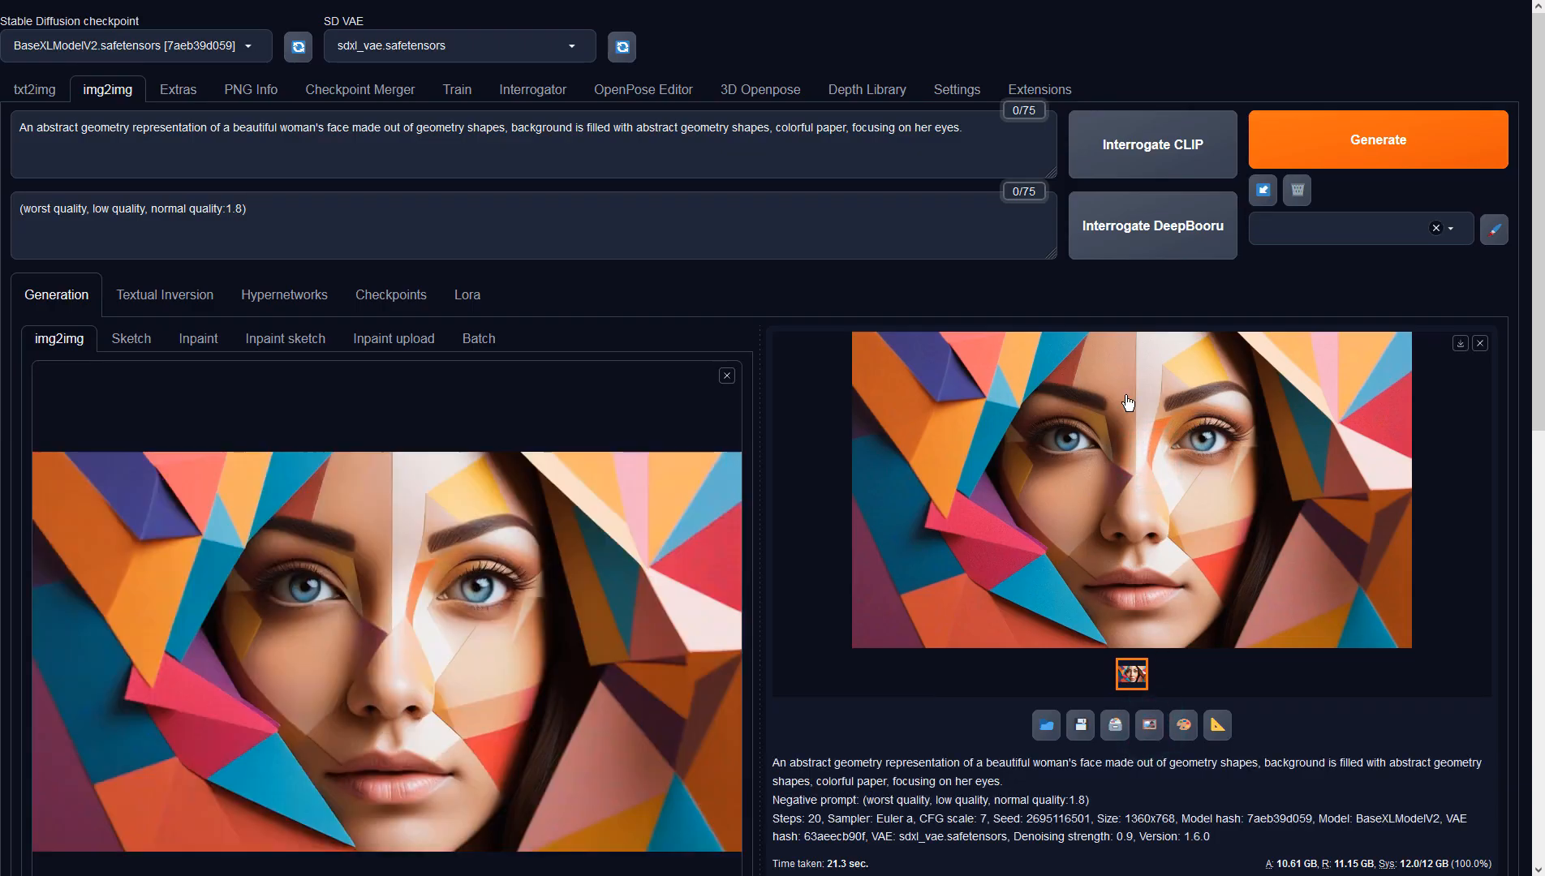
left_click(1309, 149)
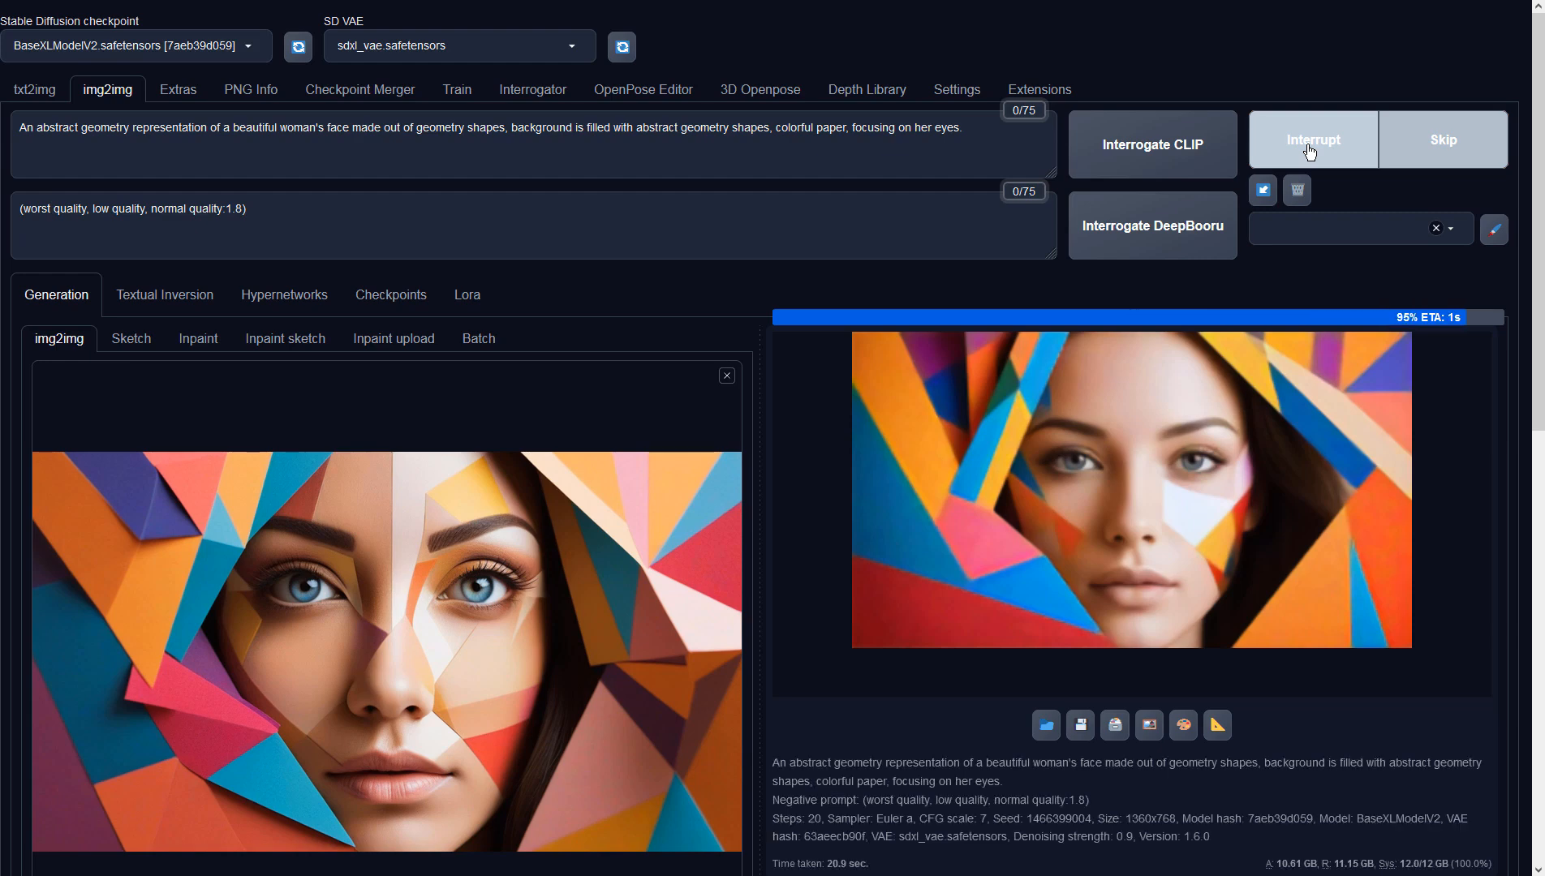
left_click(1221, 429)
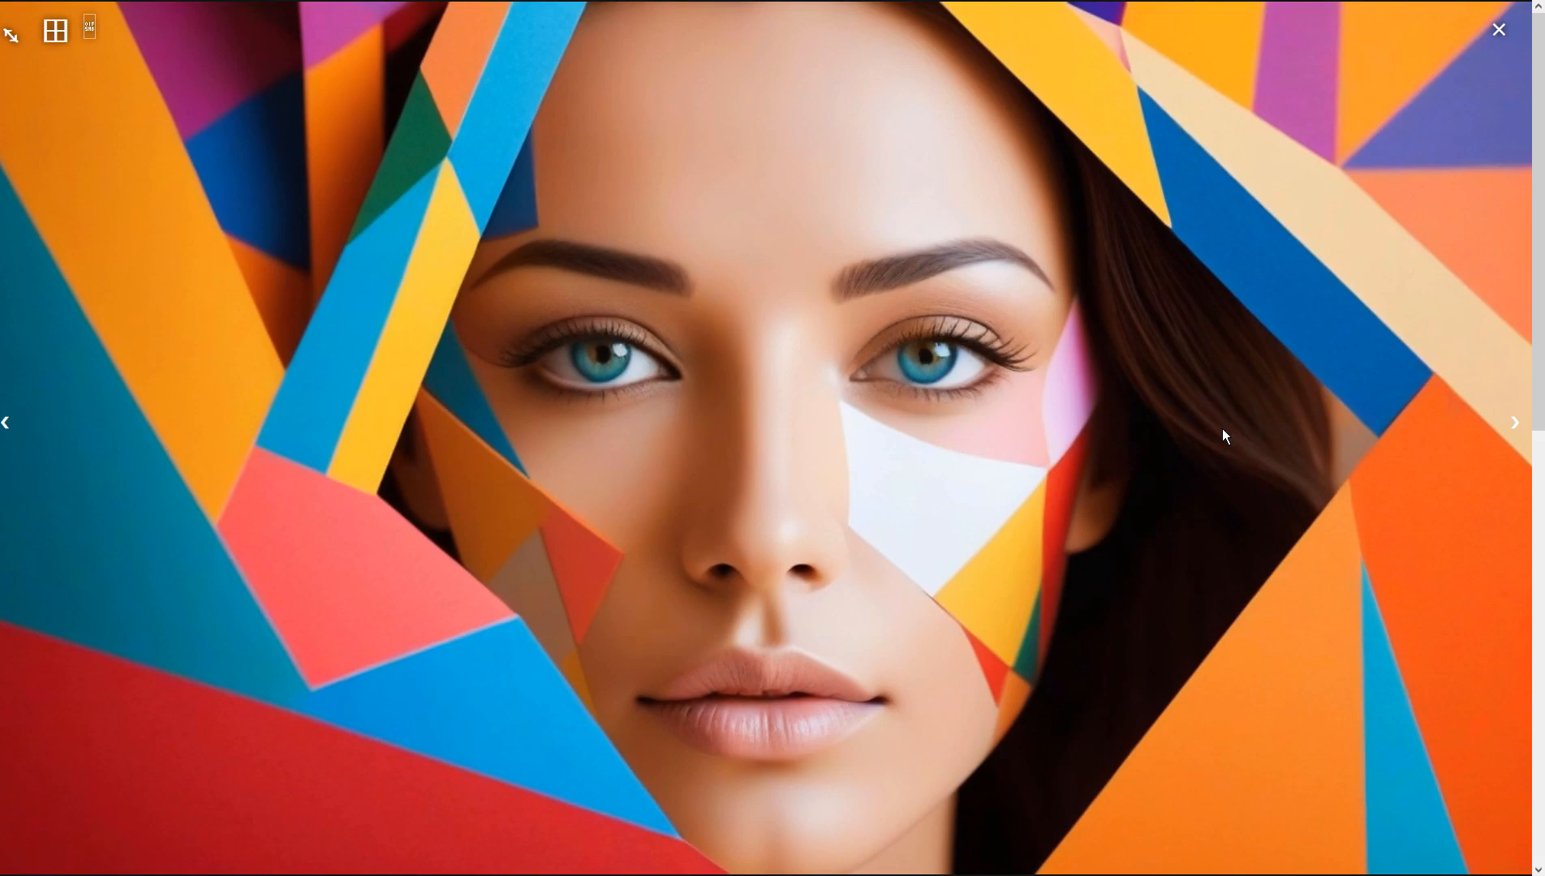
left_click(1221, 428)
Step: Generate another variation from the same img2img source image and check it at full size
left_click(1340, 139)
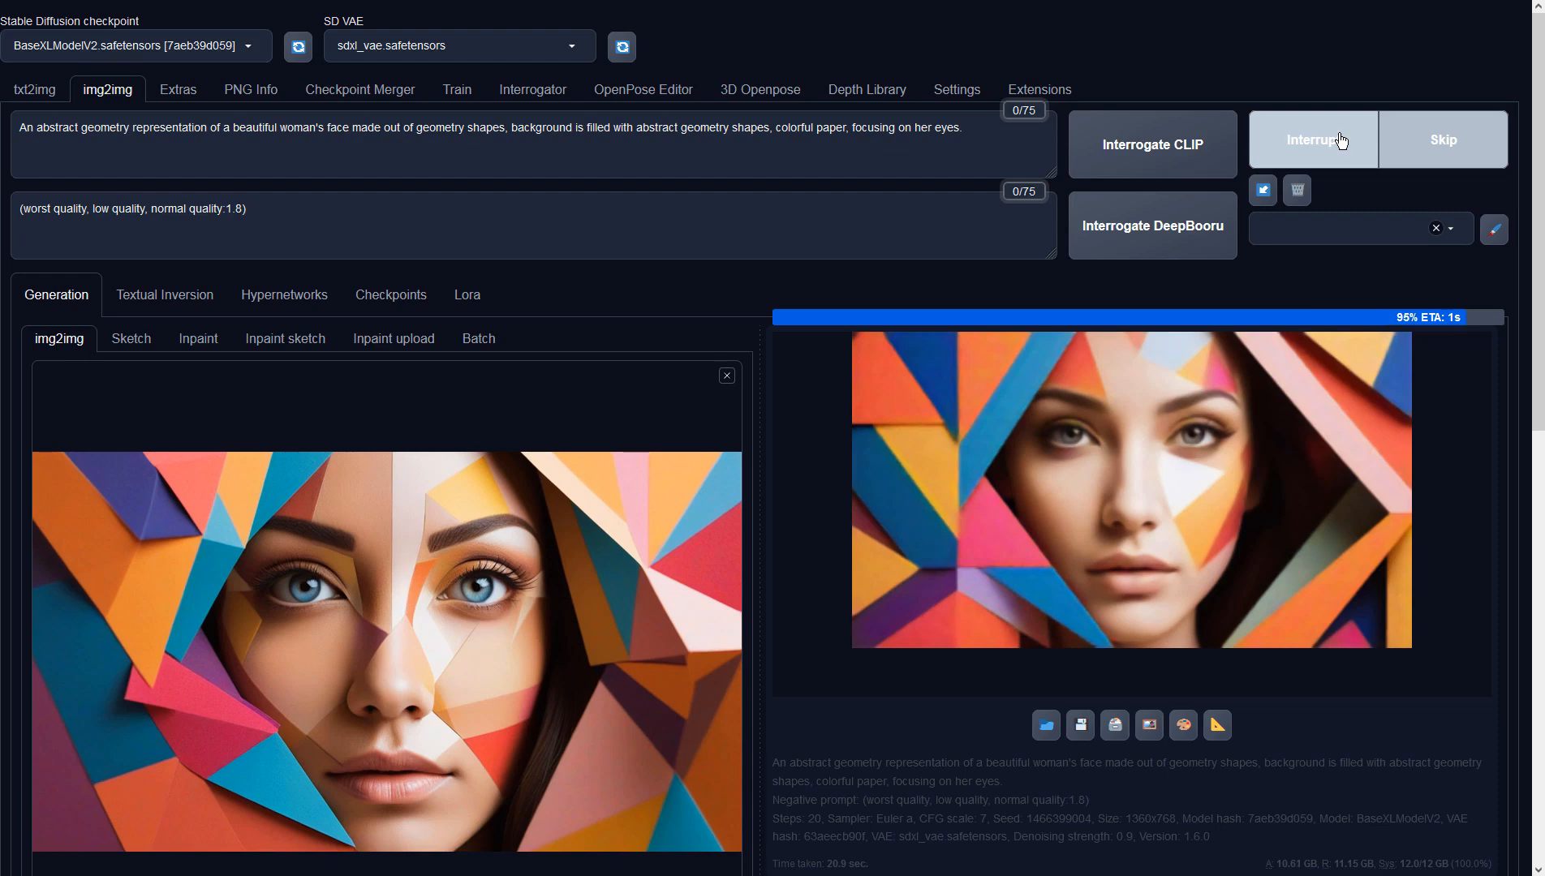
left_click(1164, 404)
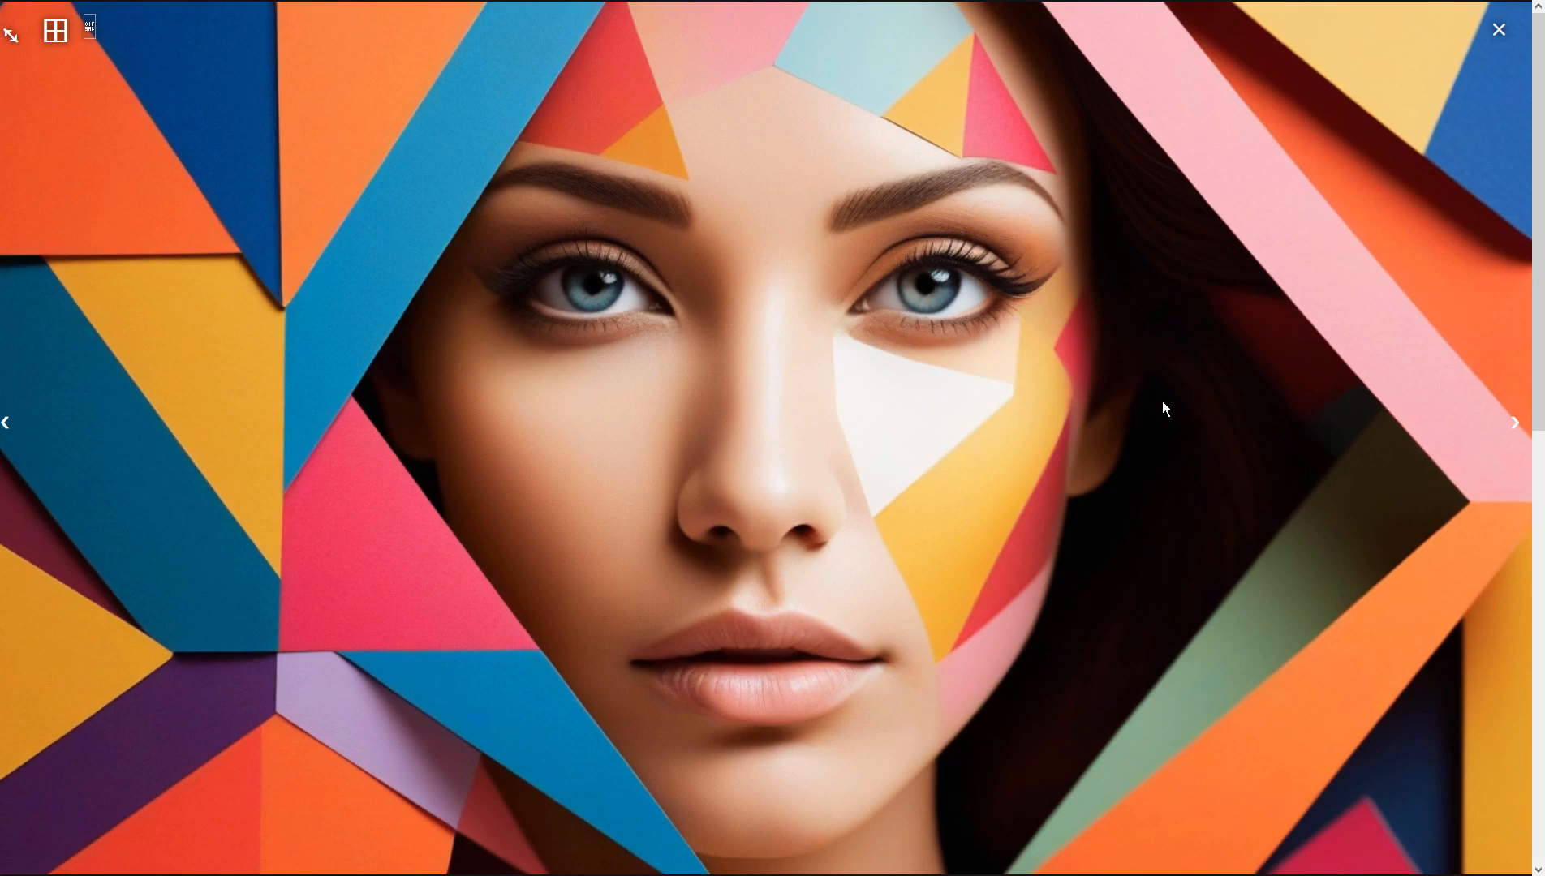
left_click(1165, 408)
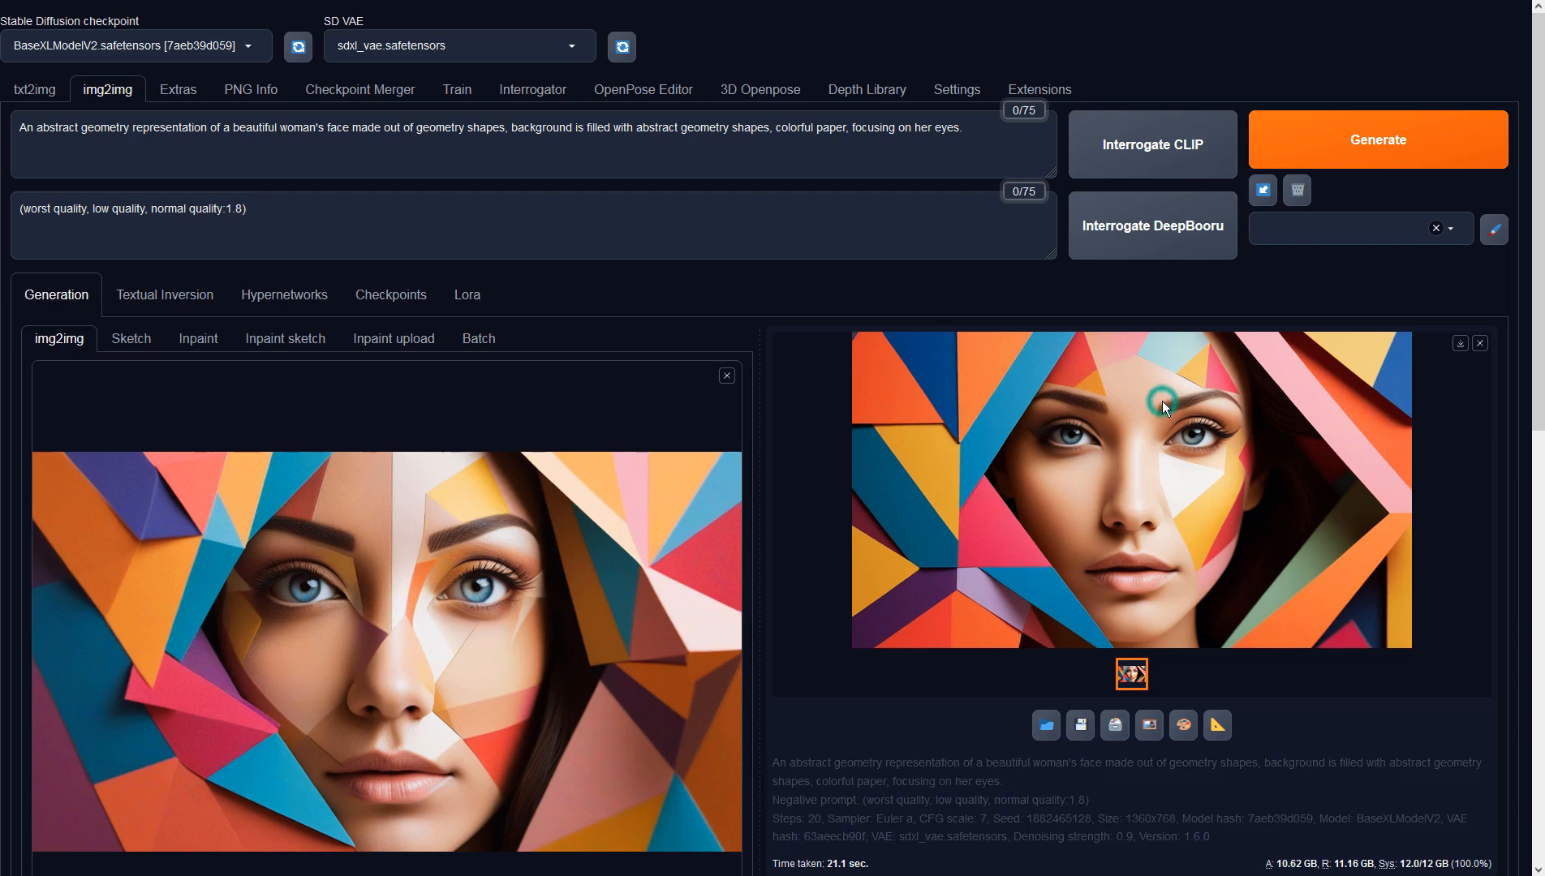
Step: Make the newest variation the img2img source, generate a new image from it and open the result full size
scroll(970, 549, "down", 2)
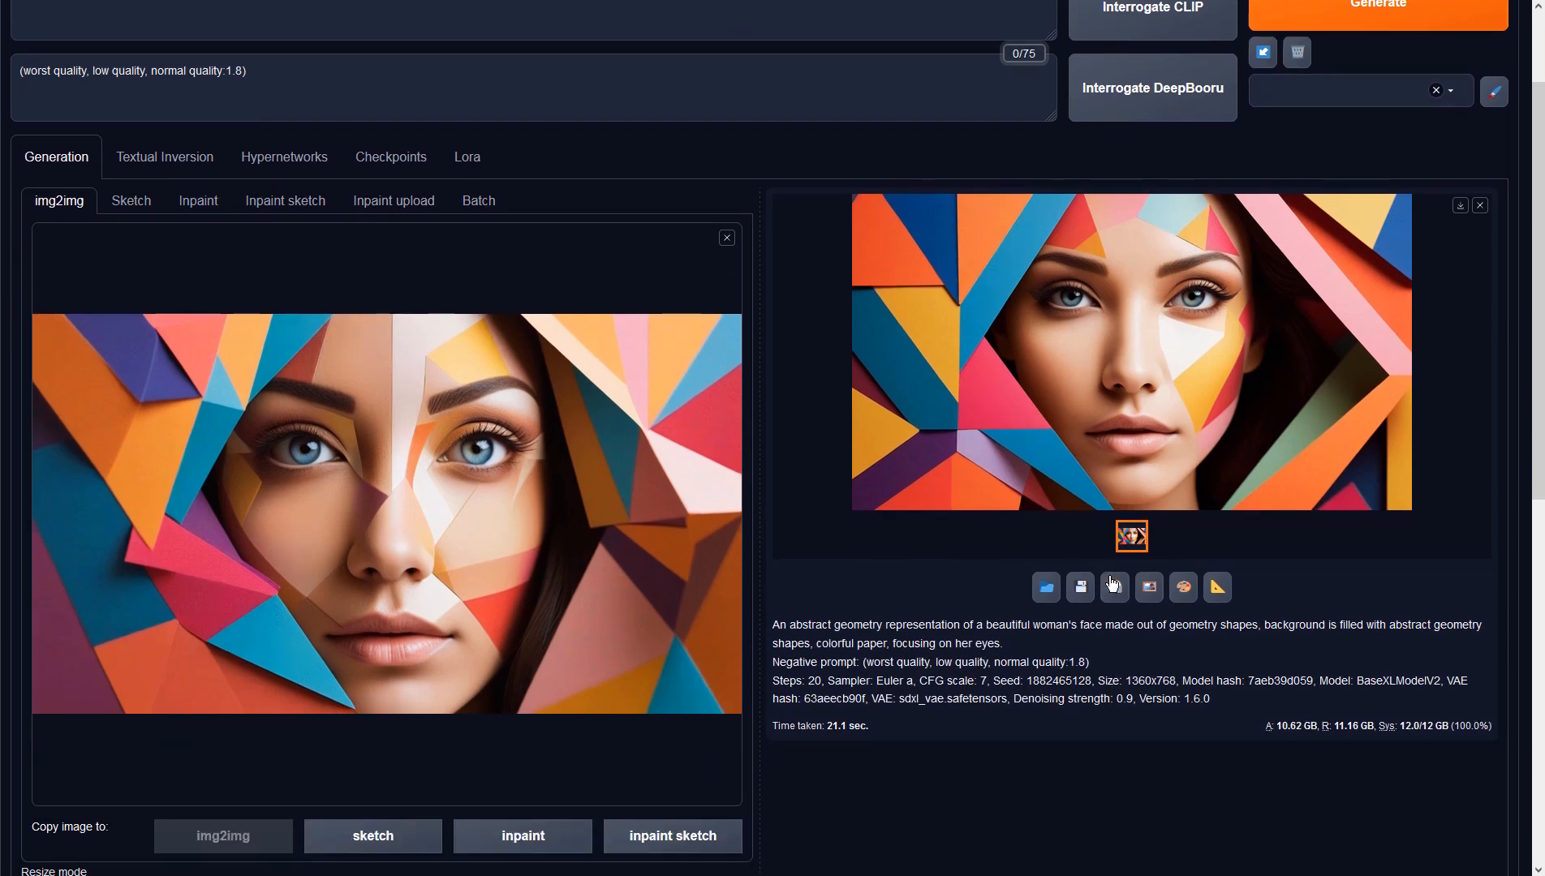
left_click(1148, 589)
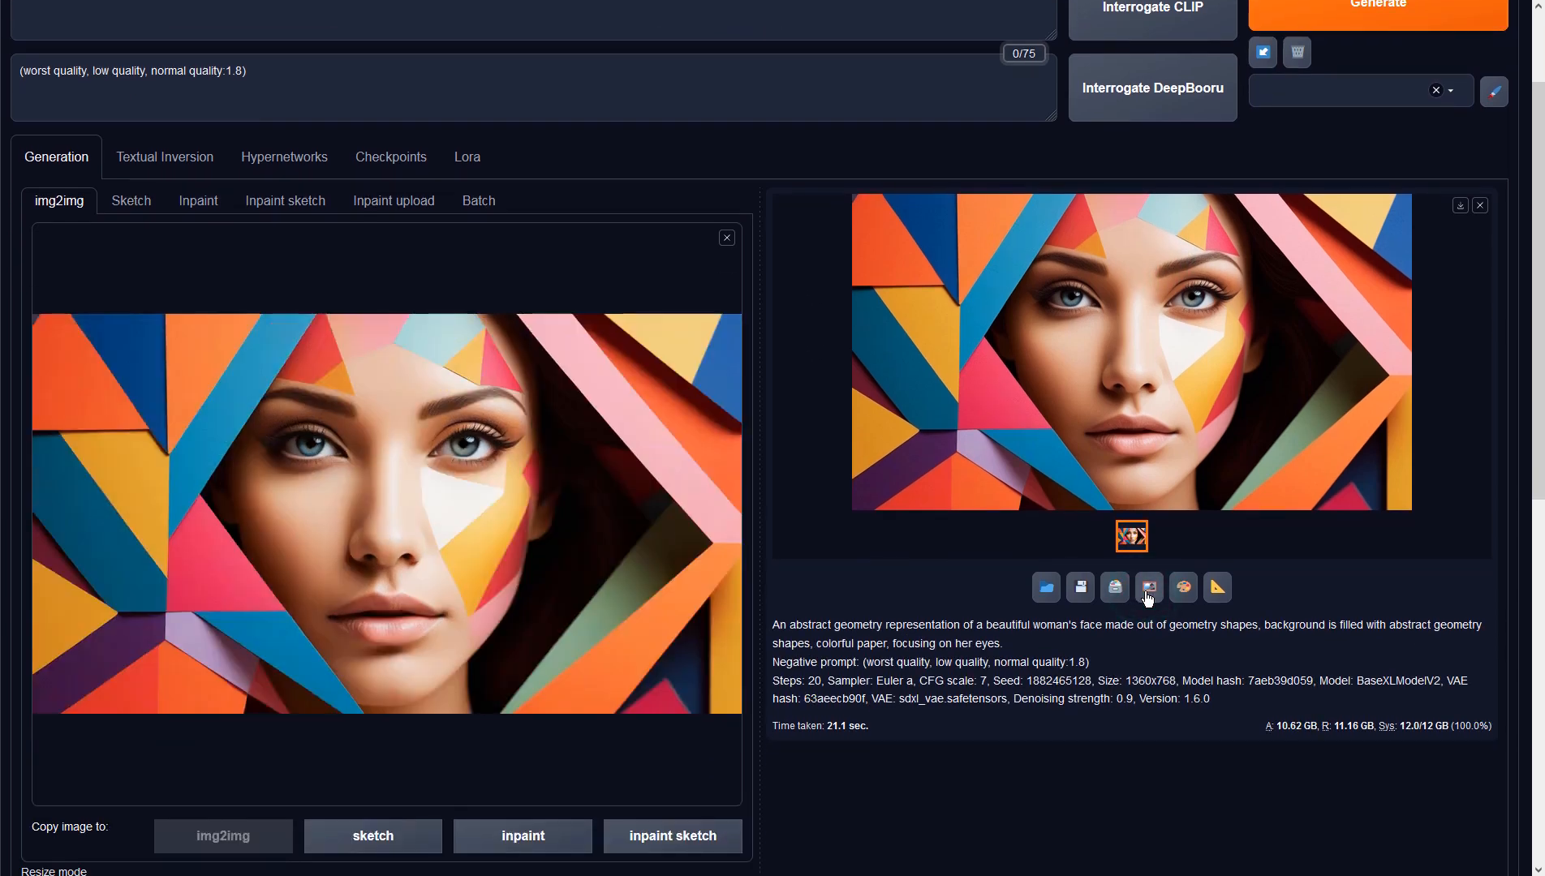
left_click(1331, 148)
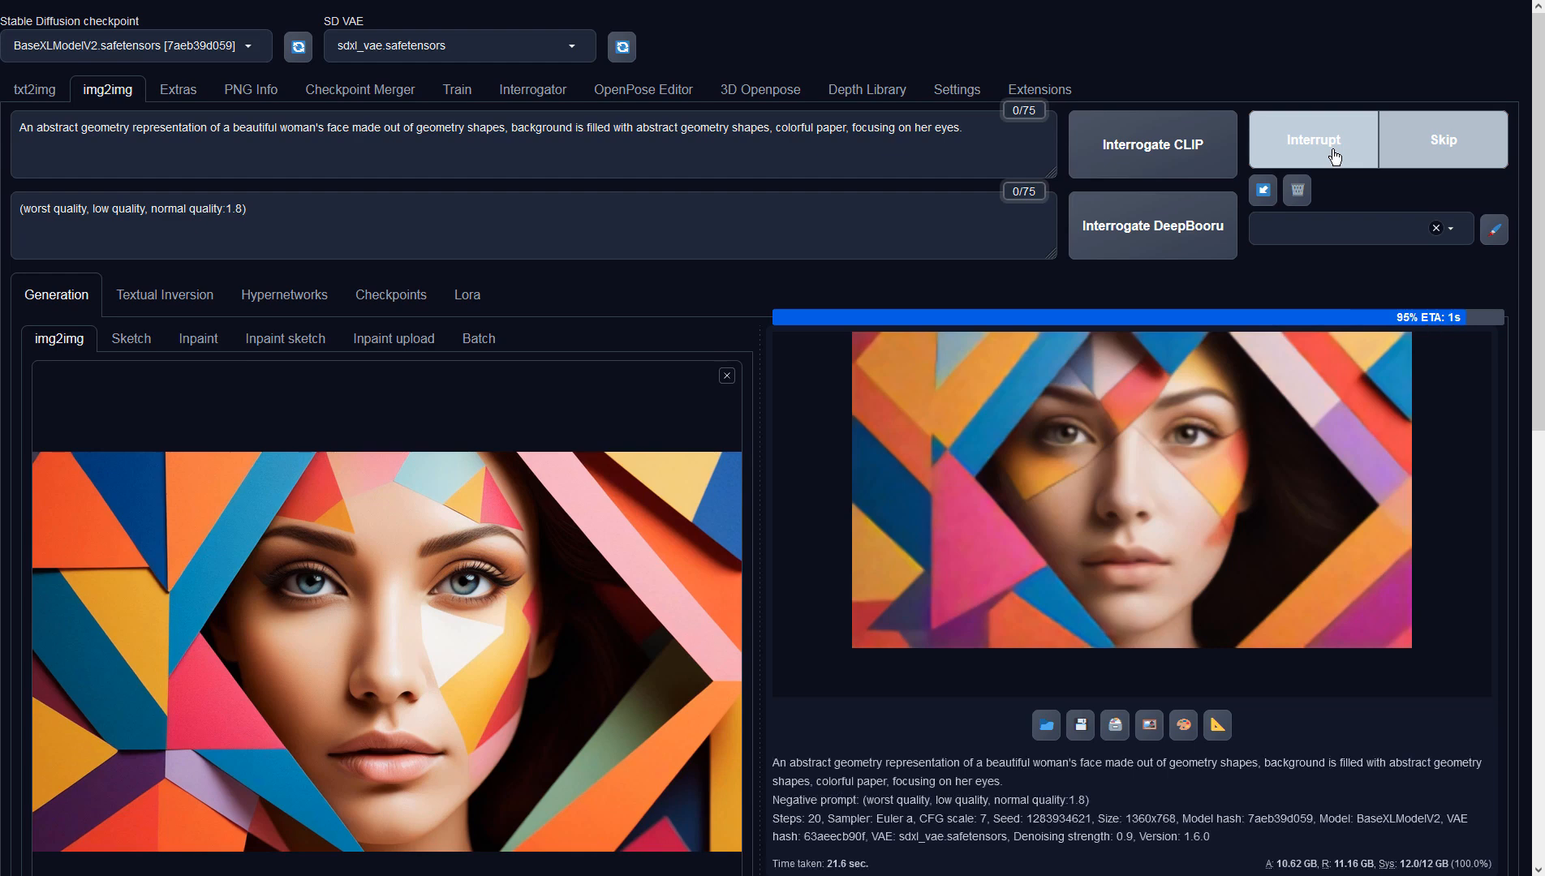
left_click(1298, 396)
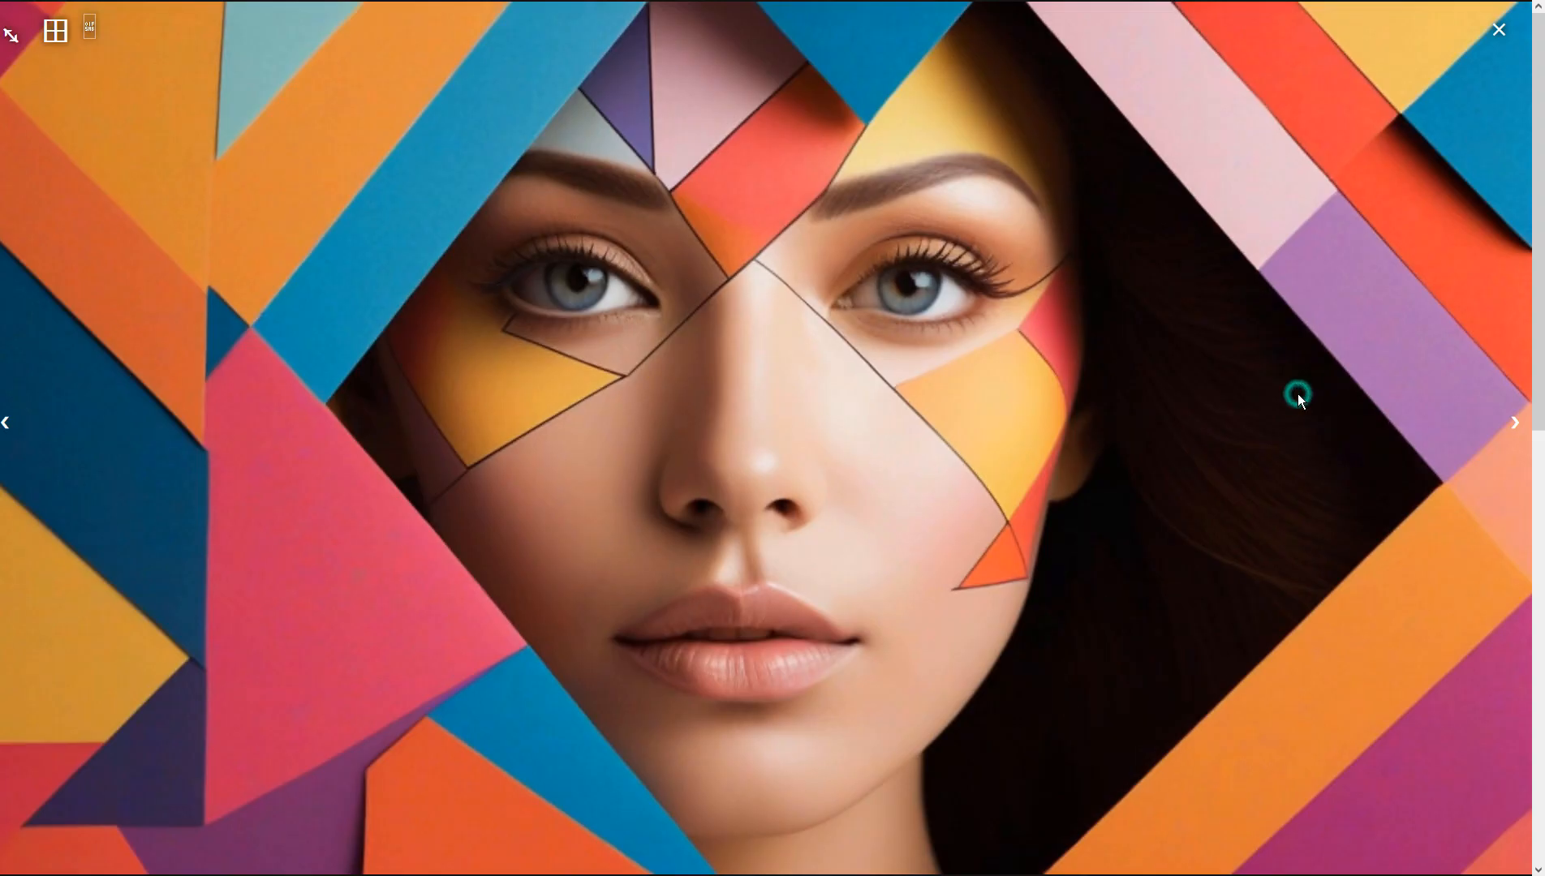